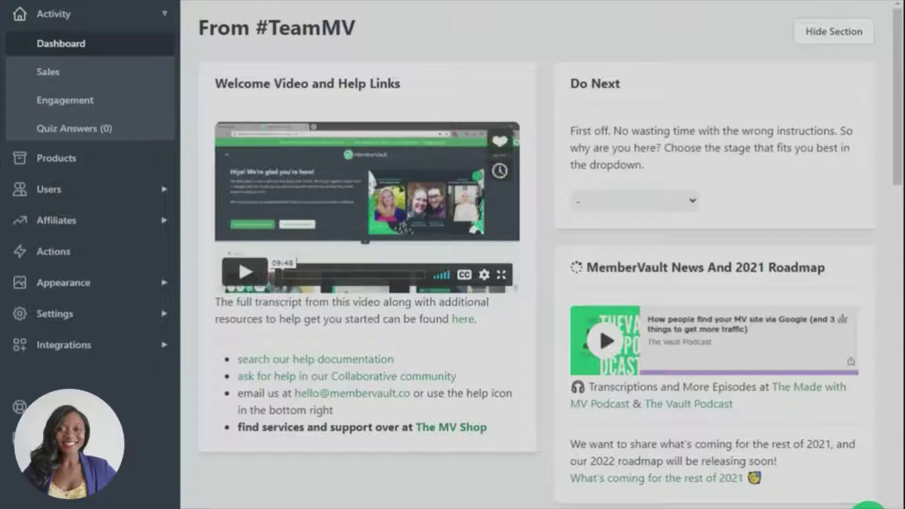
Step: Add a new active Regular product named "Test Two"
{"action": "left_click", "coordinate": [391, 88]}
{"action": "left_click", "coordinate": [391, 87]}
{"action": "left_click", "coordinate": [46, 161]}
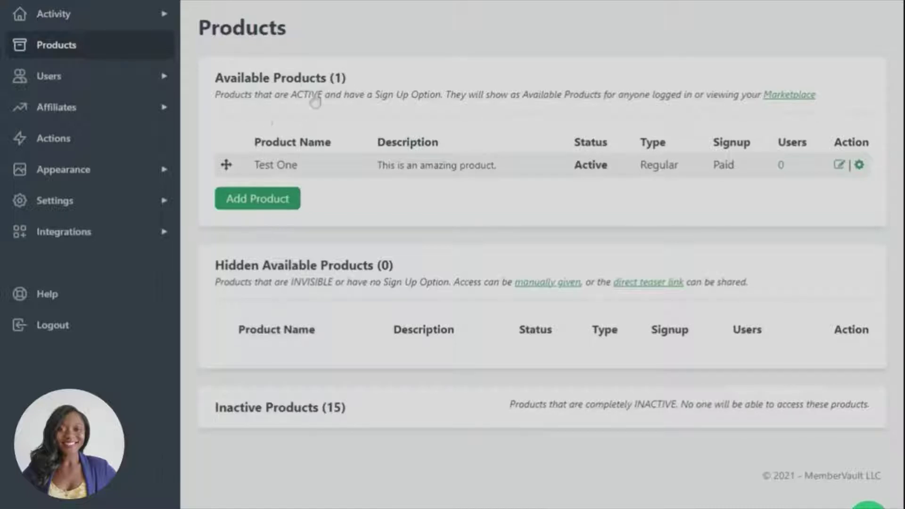
{"action": "left_click", "coordinate": [262, 208]}
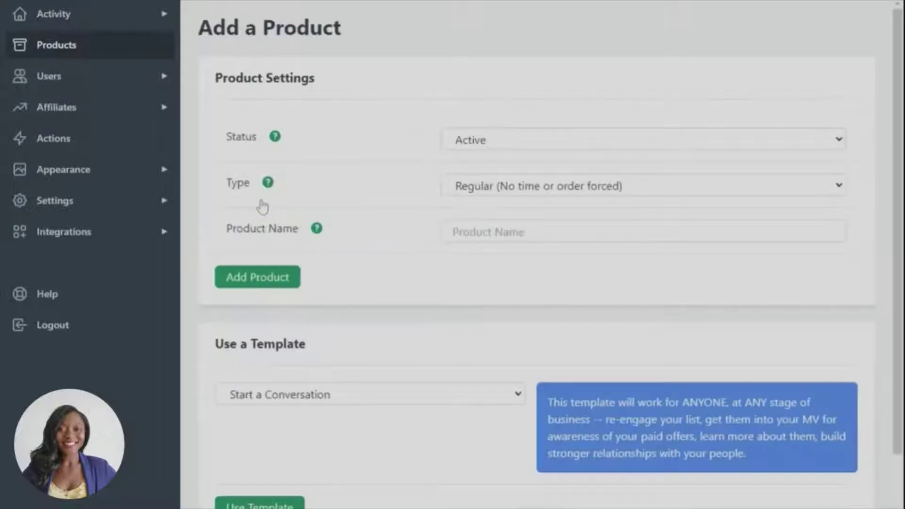
{"action": "left_click", "coordinate": [516, 231]}
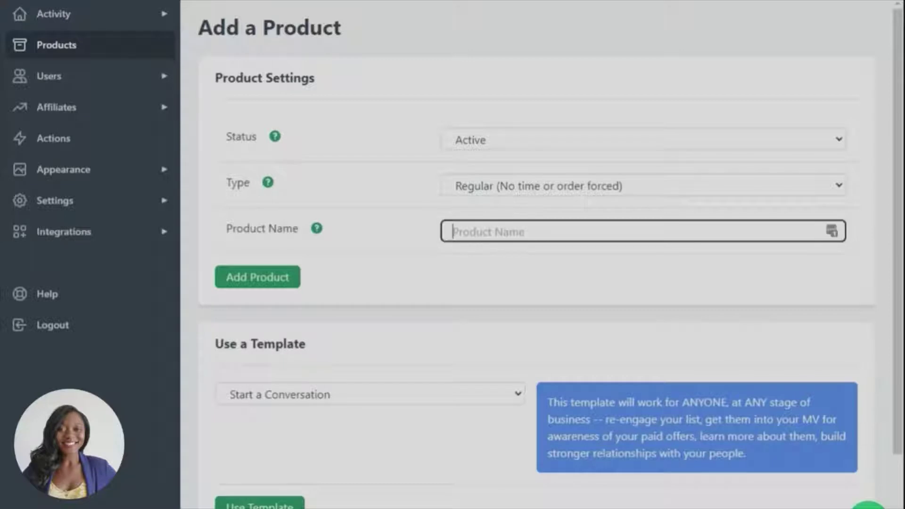
{"action": "type", "text": "Test Two"}
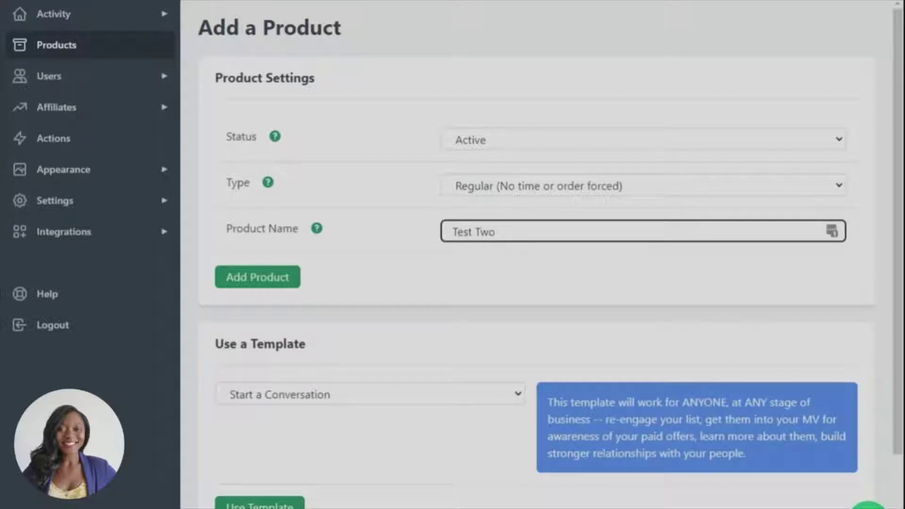
{"action": "left_click", "coordinate": [262, 284]}
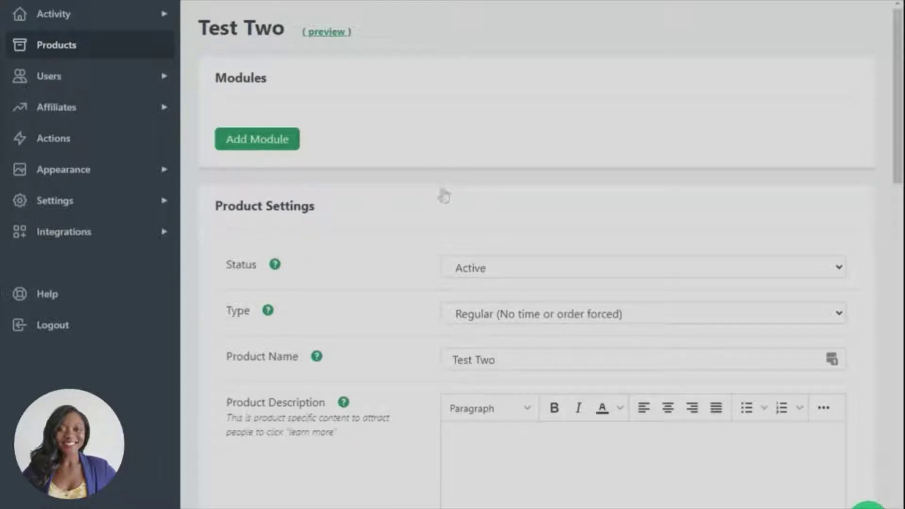
Step: Upload the "How to Integrate Mailchimp and MemberVault" graphic as the product image and check the product image help
{"action": "scroll", "coordinate": [387, 246], "scroll_direction": "down", "scroll_amount": 3}
{"action": "scroll", "coordinate": [387, 245], "scroll_direction": "down", "scroll_amount": 1}
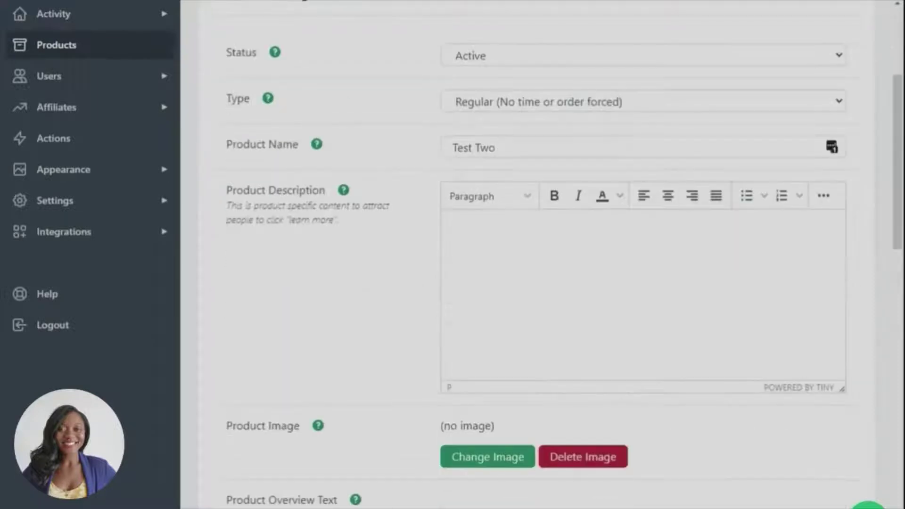
{"action": "scroll", "coordinate": [438, 304], "scroll_direction": "down", "scroll_amount": 4}
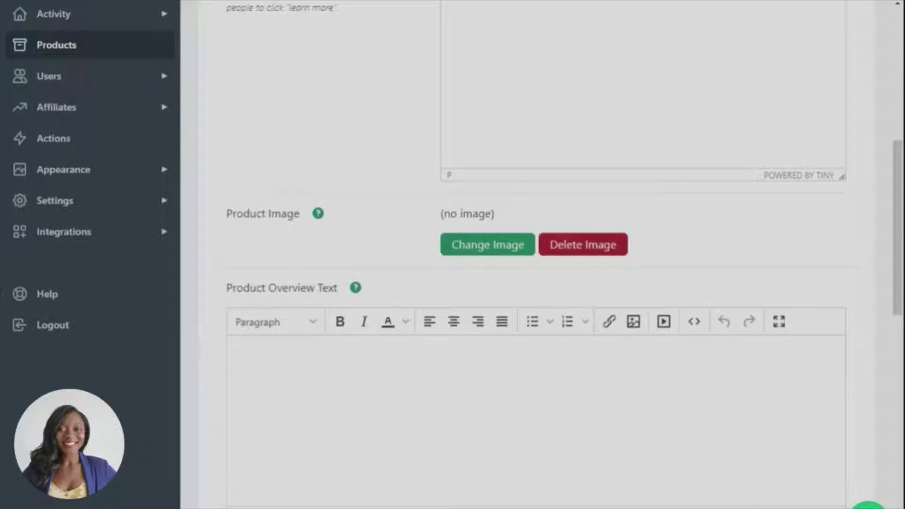
{"action": "left_click", "coordinate": [478, 246]}
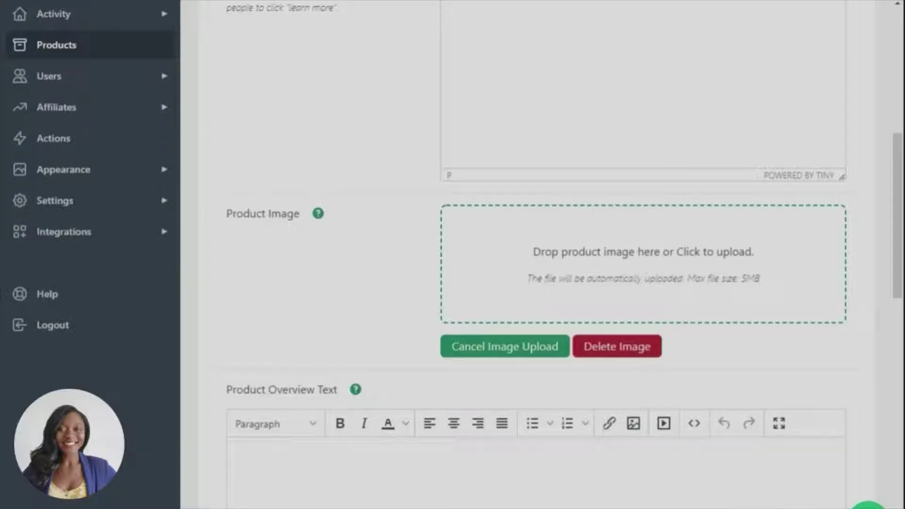
{"action": "scroll", "coordinate": [542, 255], "scroll_direction": "down", "scroll_amount": 3}
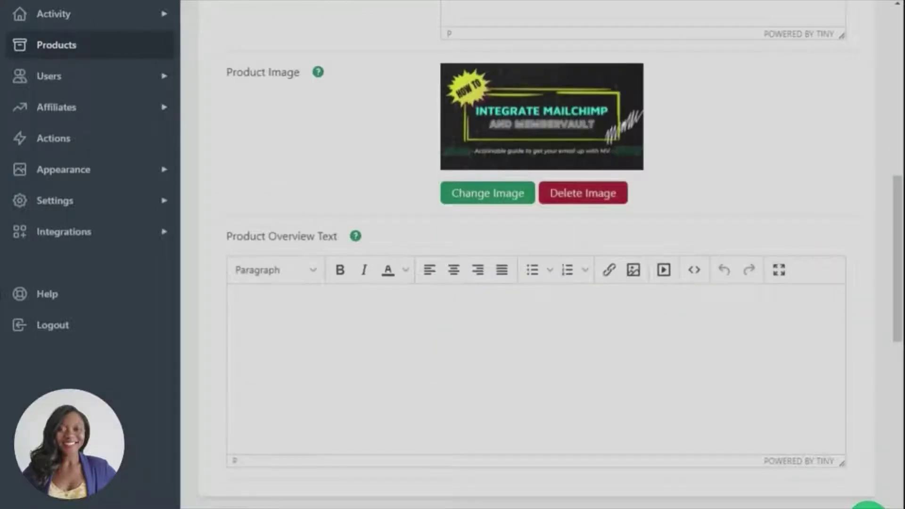
{"action": "left_click", "coordinate": [318, 73]}
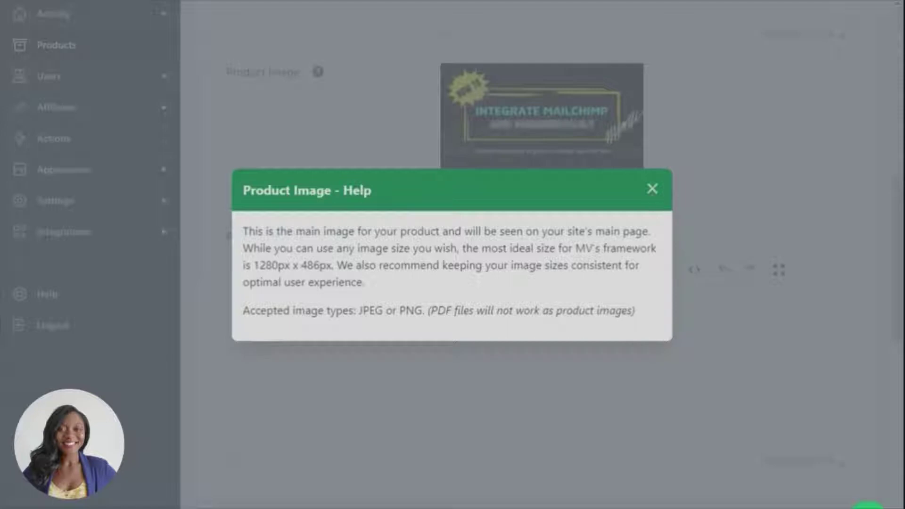
{"action": "left_click", "coordinate": [654, 191]}
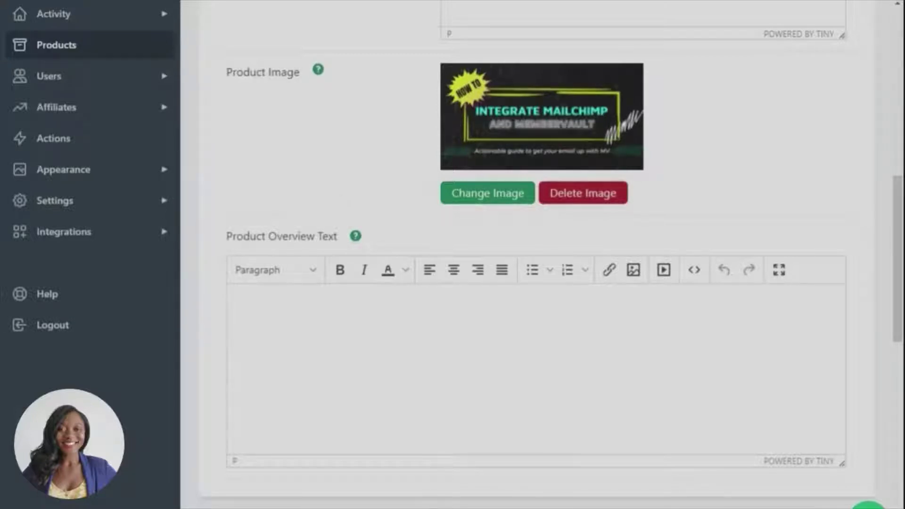
Step: Set the product's sign up type to Payment (allow users to buy product)
{"action": "scroll", "coordinate": [338, 198], "scroll_direction": "down", "scroll_amount": 3}
{"action": "scroll", "coordinate": [338, 198], "scroll_direction": "down", "scroll_amount": 4}
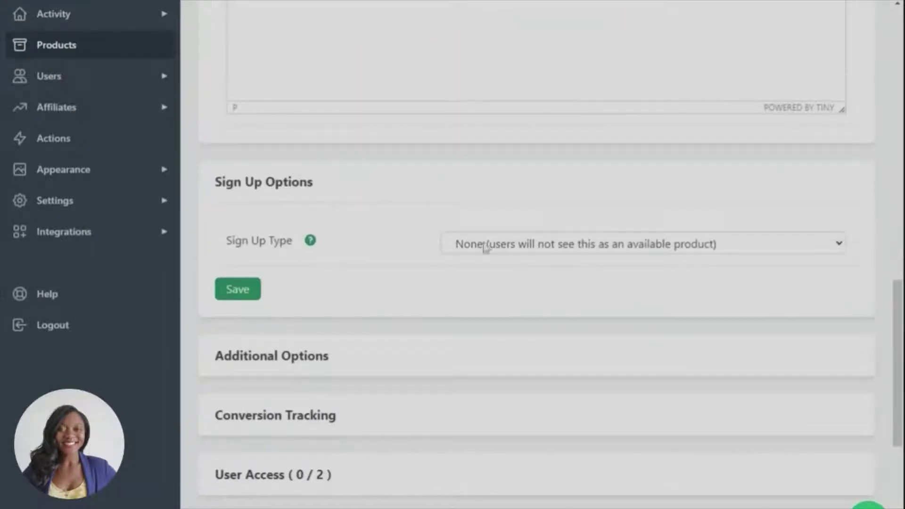
{"action": "left_click", "coordinate": [512, 262]}
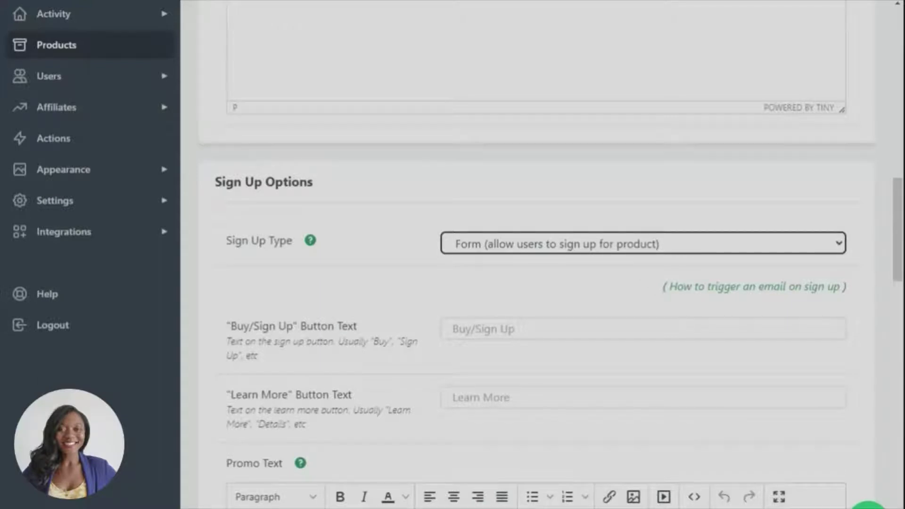
{"action": "left_click", "coordinate": [515, 243]}
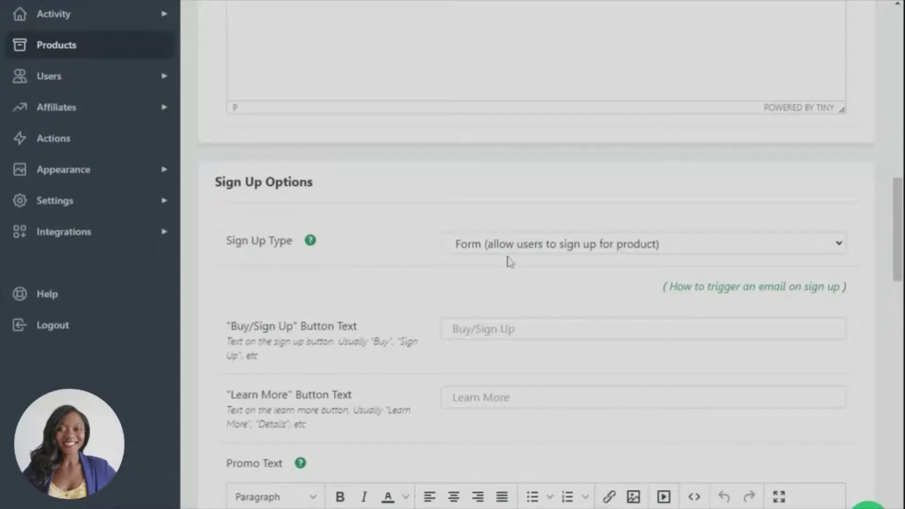
{"action": "left_click", "coordinate": [508, 274]}
Step: Name the first payment option "Pay in full" and set its price to 90
{"action": "scroll", "coordinate": [504, 417], "scroll_direction": "down", "scroll_amount": 3}
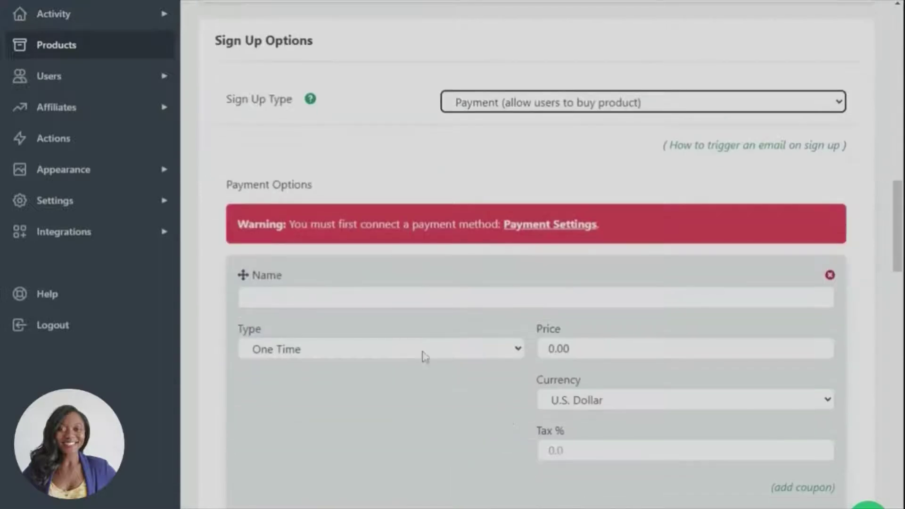
{"action": "left_click", "coordinate": [451, 297]}
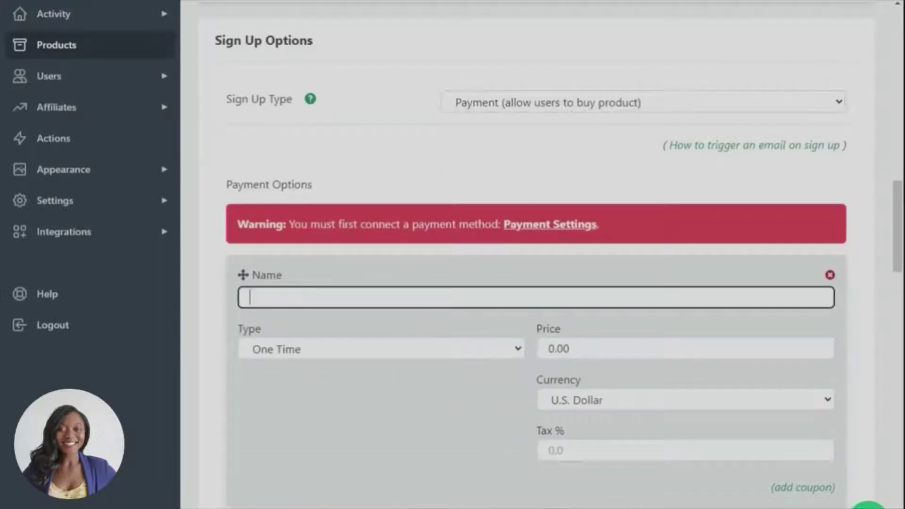
{"action": "type", "text": "s"}
{"action": "key", "text": "BackSpace"}
{"action": "type", "text": "Pay in full"}
{"action": "key", "text": "Tab"}
{"action": "key", "text": "Tab"}
{"action": "type", "text": "90"}
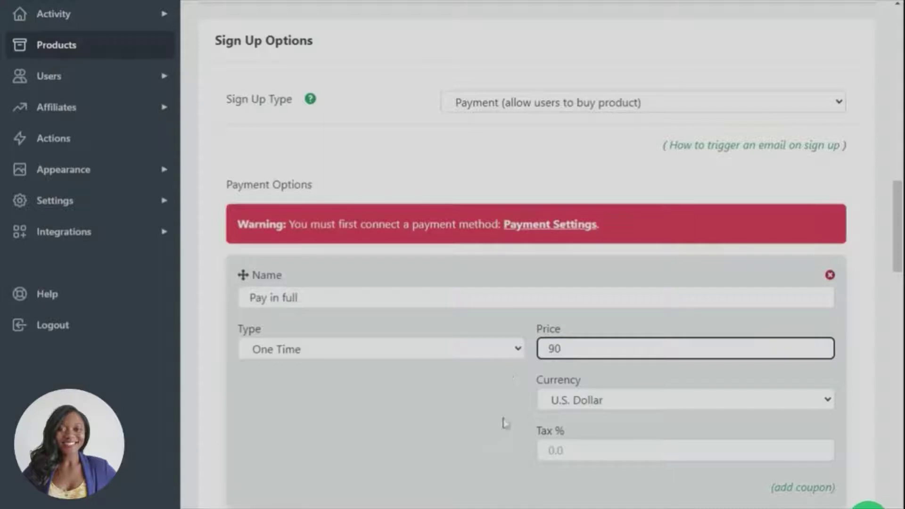
Step: Add a second payment option named "Monthly" with a price of 9 and the Recurring Monthly type
{"action": "scroll", "coordinate": [504, 421], "scroll_direction": "down", "scroll_amount": 3}
{"action": "left_click", "coordinate": [790, 393]}
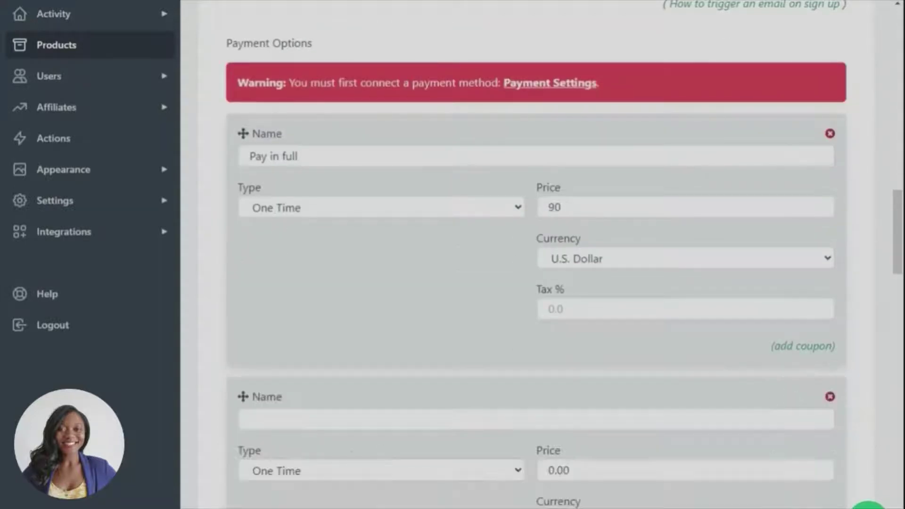
{"action": "left_click", "coordinate": [349, 419]}
{"action": "type", "text": "Monthly"}
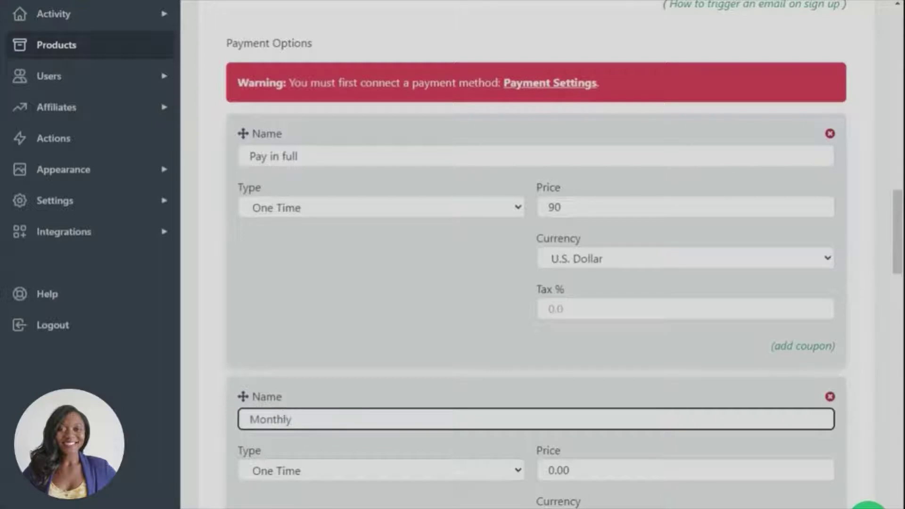
{"action": "key", "text": "Tab"}
{"action": "key", "text": "Tab"}
{"action": "type", "text": "9"}
{"action": "left_click", "coordinate": [371, 484]}
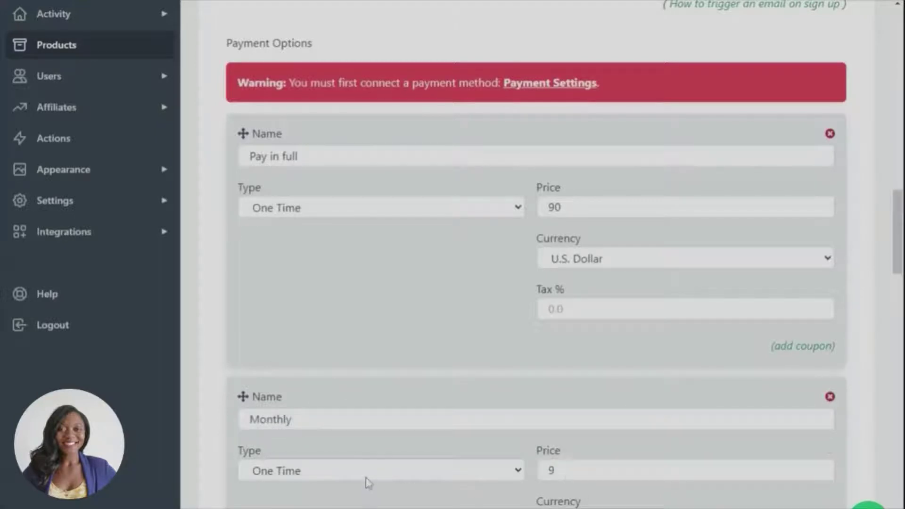
{"action": "left_click", "coordinate": [358, 491]}
{"action": "left_click", "coordinate": [463, 379]}
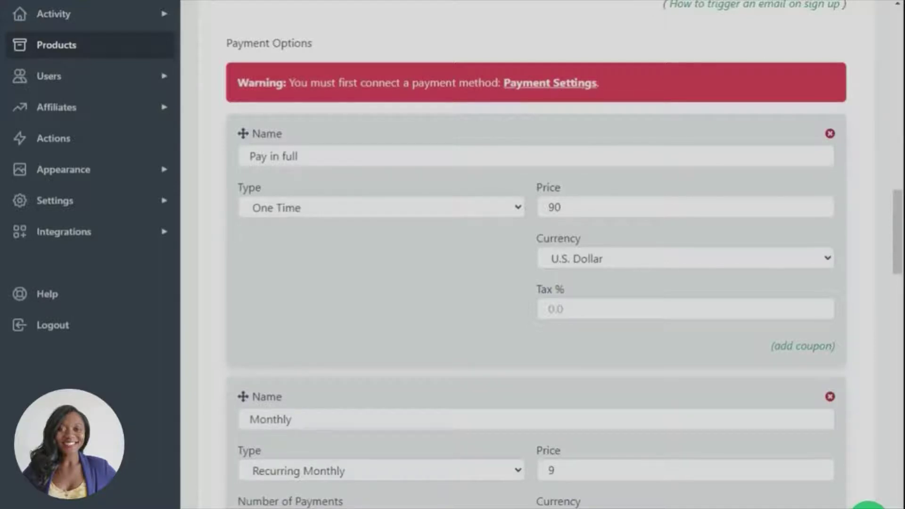
Step: Try the Link sign up type to see its fields and return the sign up type to Payment
{"action": "scroll", "coordinate": [509, 89], "scroll_direction": "up", "scroll_amount": 3}
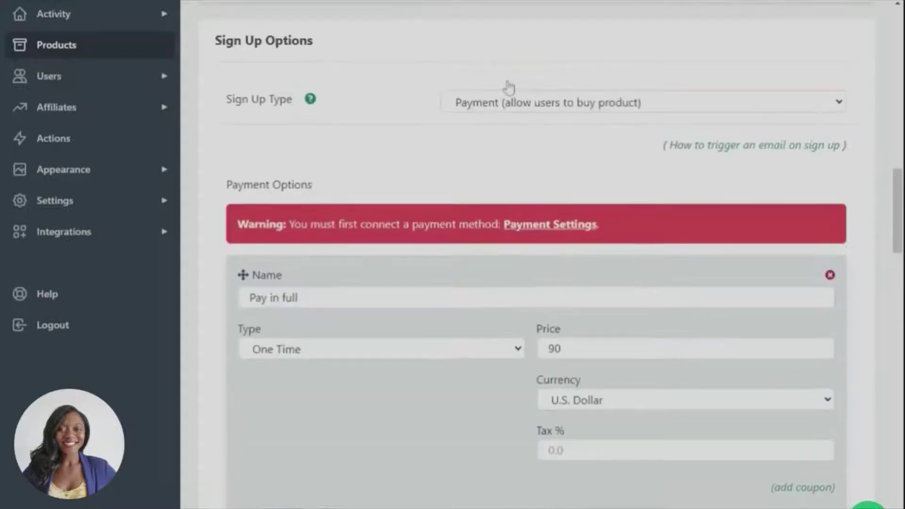
{"action": "left_click", "coordinate": [505, 115]}
{"action": "left_click", "coordinate": [499, 135]}
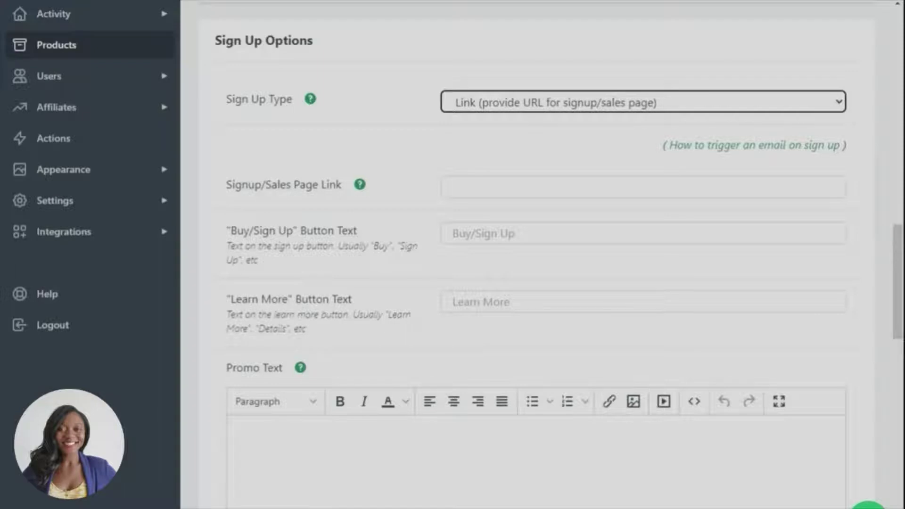
{"action": "left_click", "coordinate": [517, 113]}
{"action": "left_click", "coordinate": [515, 126]}
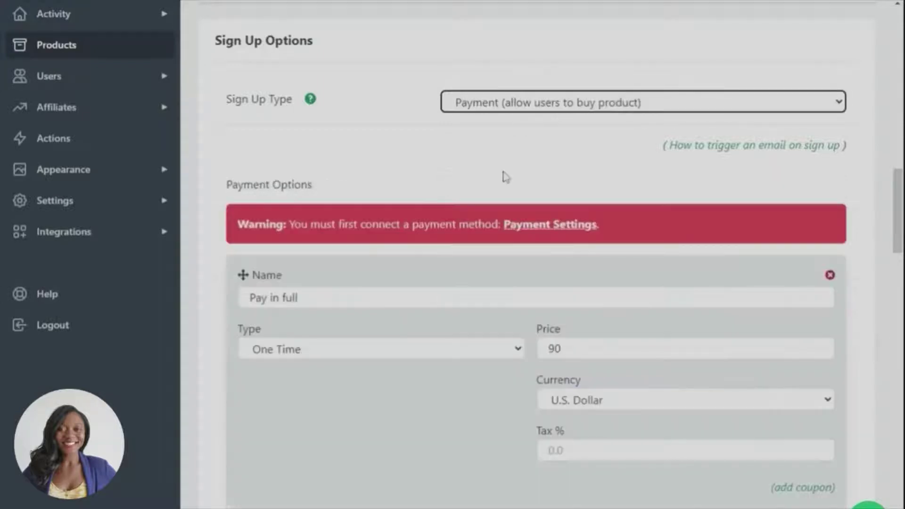
Step: Open the link settings for the words "Terms of Service" in the terms checkbox text and close them without adding a link
{"action": "scroll", "coordinate": [505, 176], "scroll_direction": "down", "scroll_amount": 10}
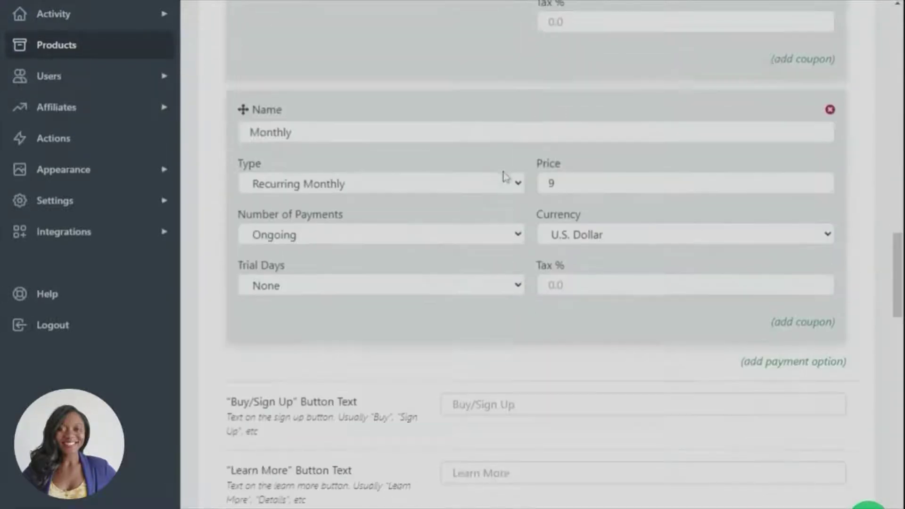
{"action": "scroll", "coordinate": [505, 177], "scroll_direction": "down", "scroll_amount": 3}
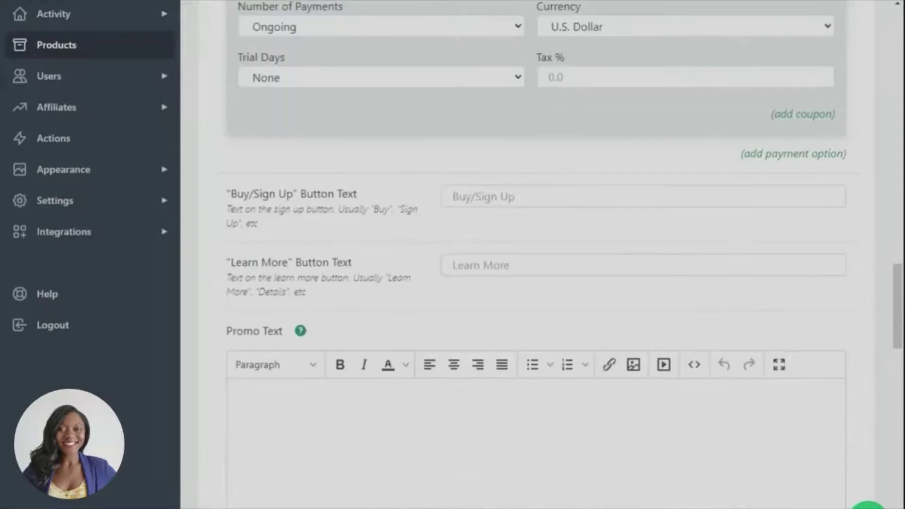
{"action": "scroll", "coordinate": [292, 88], "scroll_direction": "down", "scroll_amount": 6}
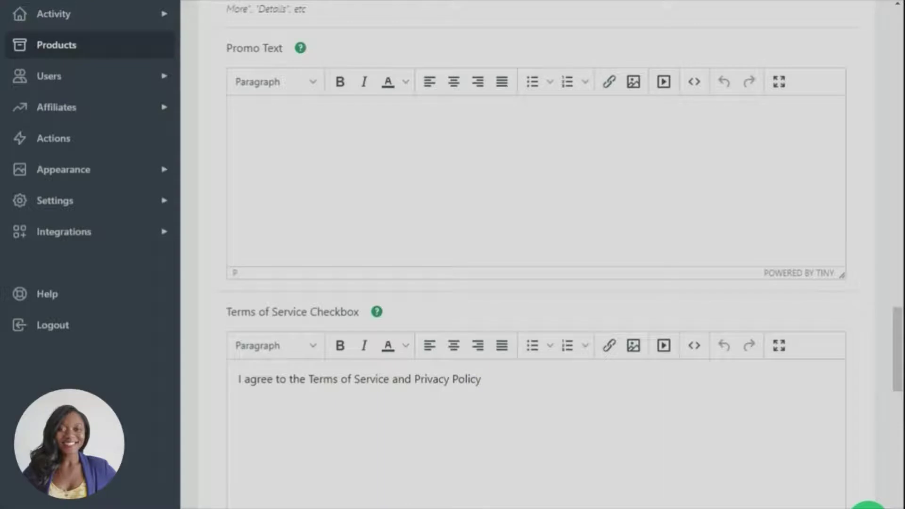
{"action": "left_click", "coordinate": [380, 163]}
{"action": "scroll", "coordinate": [403, 175], "scroll_direction": "down", "scroll_amount": 3}
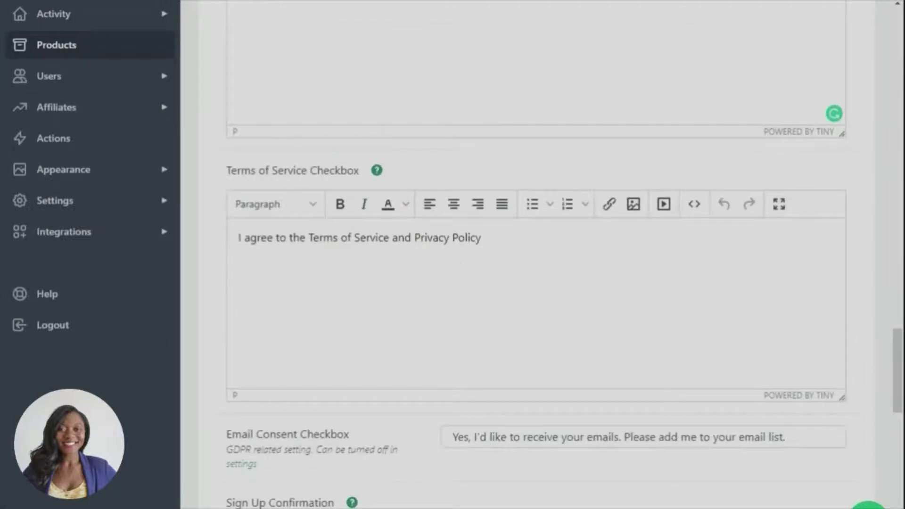
{"action": "left_click_drag", "start_coordinate": [390, 238], "coordinate": [306, 237]}
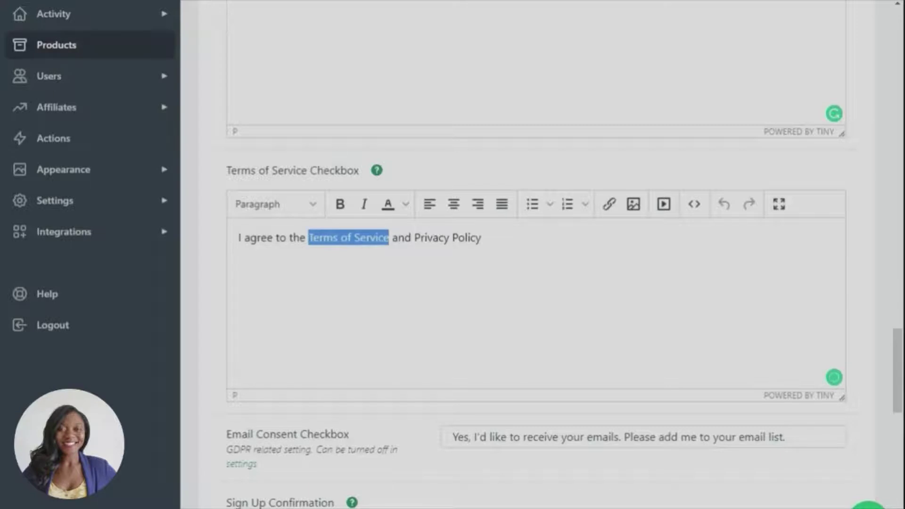
{"action": "left_click", "coordinate": [609, 205]}
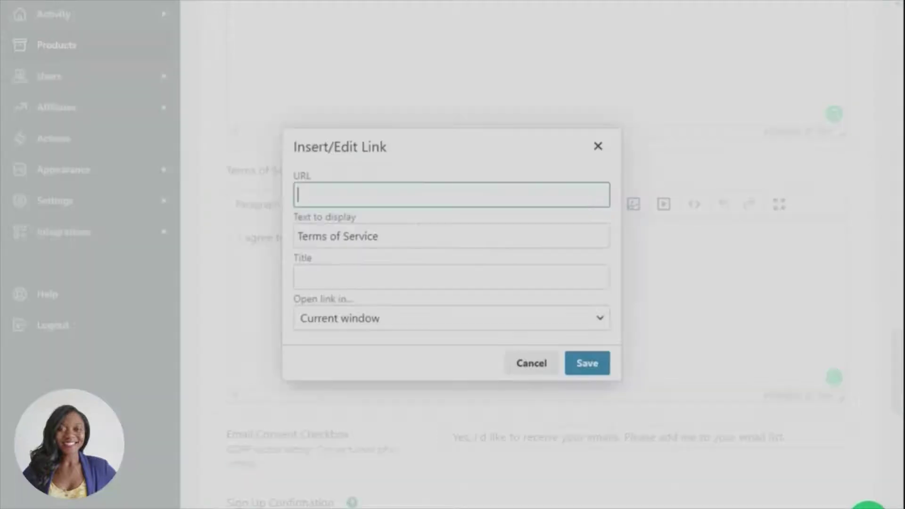
{"action": "left_click", "coordinate": [597, 147]}
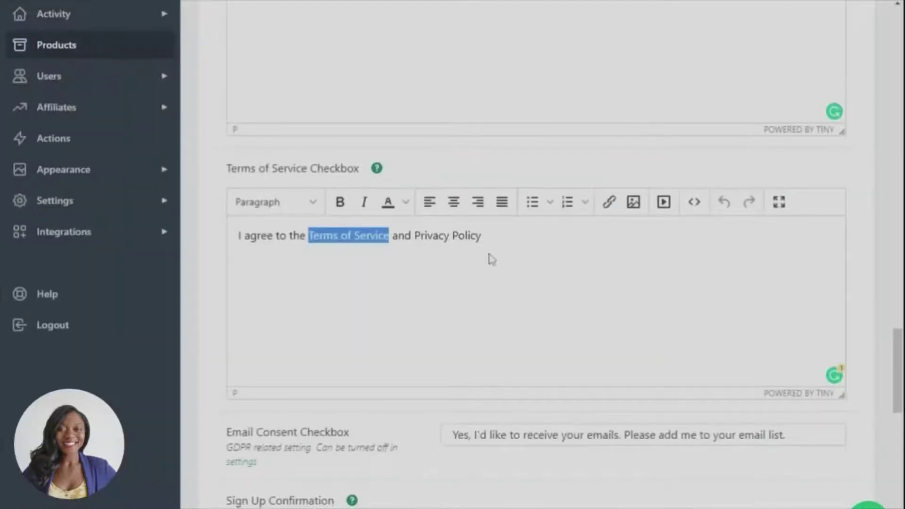
Step: Review the email consent checkbox wording and the sign up confirmation message
{"action": "scroll", "coordinate": [400, 235], "scroll_direction": "down", "scroll_amount": 6}
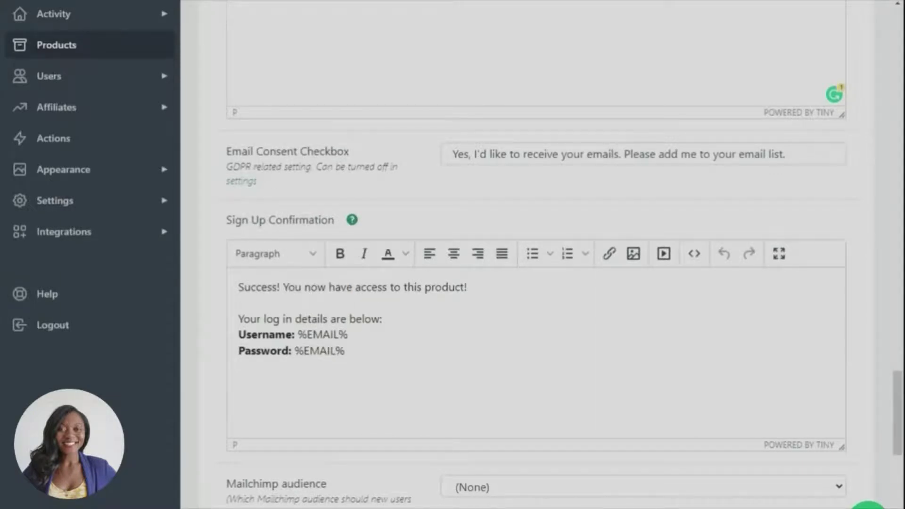
{"action": "left_click_drag", "start_coordinate": [787, 155], "coordinate": [421, 152]}
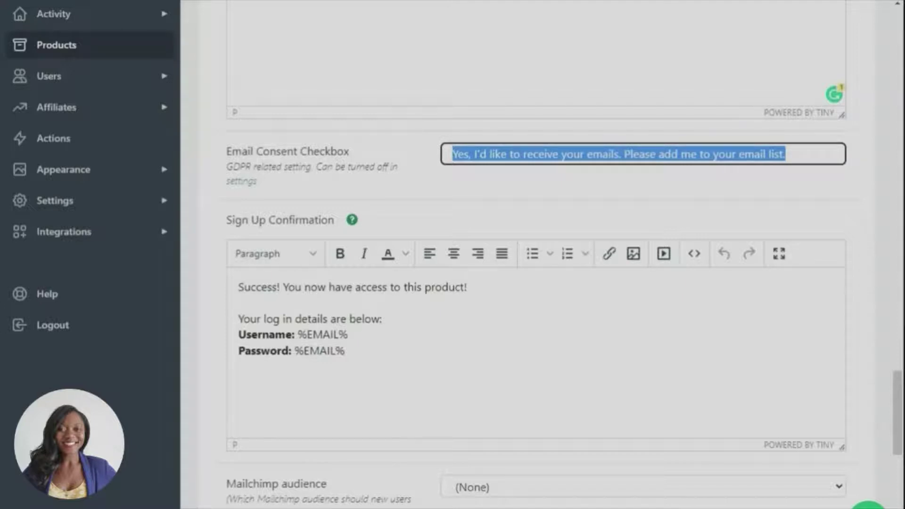
{"action": "scroll", "coordinate": [418, 148], "scroll_direction": "down", "scroll_amount": 2}
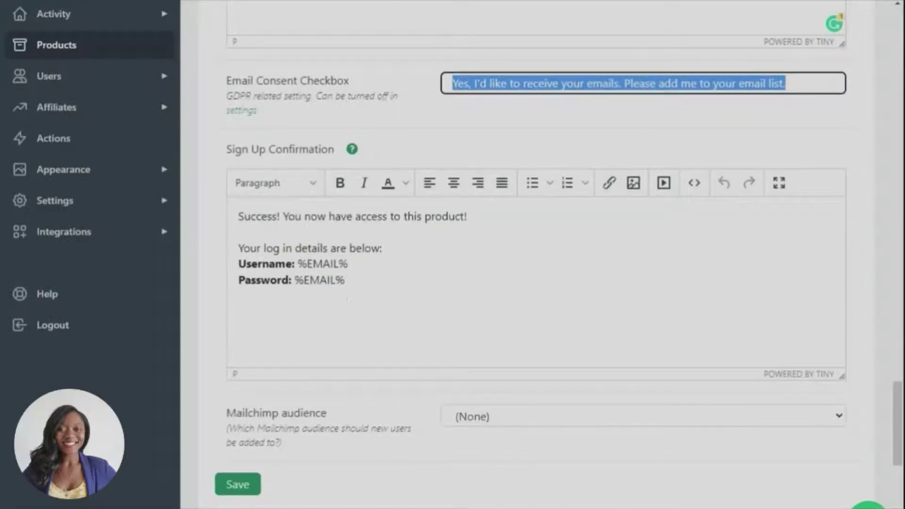
{"action": "left_click", "coordinate": [359, 296]}
{"action": "left_click_drag", "start_coordinate": [240, 216], "coordinate": [395, 304]}
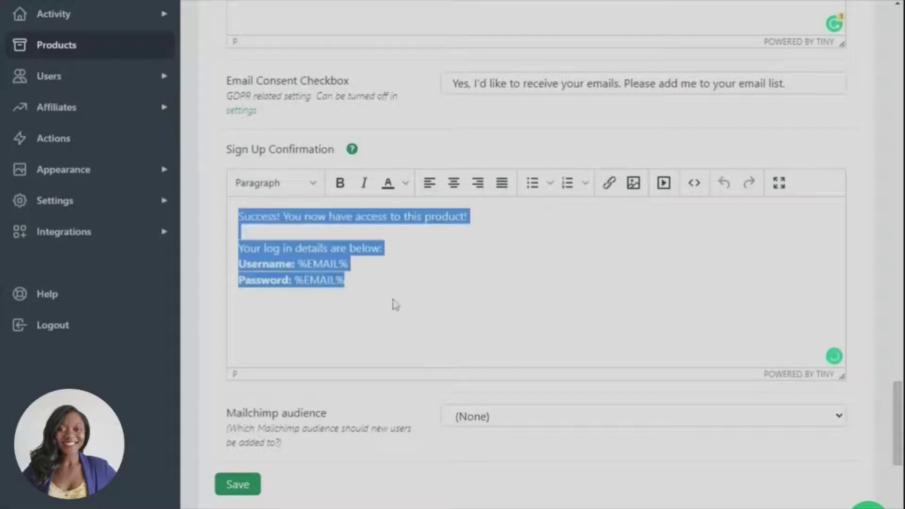
Step: Add a product action that, when someone is added to the product, adds the tag "Test Two Member"
{"action": "scroll", "coordinate": [395, 304], "scroll_direction": "down", "scroll_amount": 5}
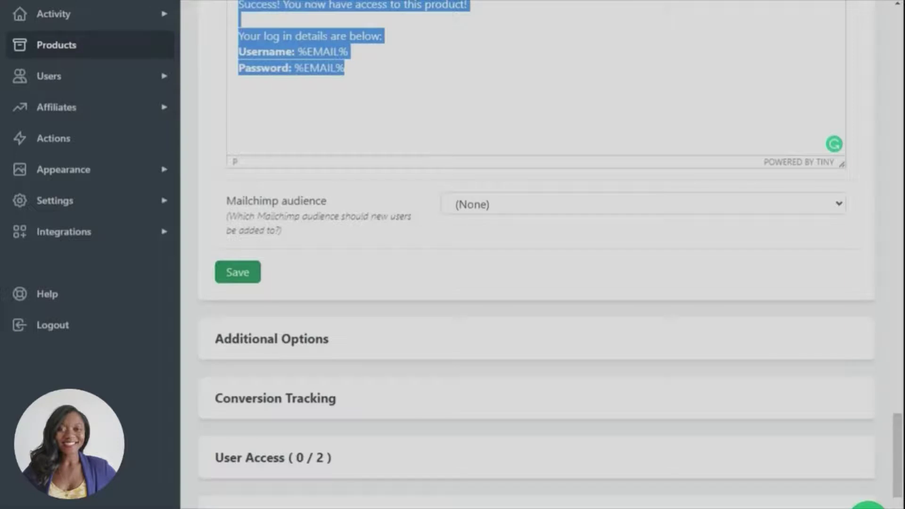
{"action": "scroll", "coordinate": [415, 218], "scroll_direction": "down", "scroll_amount": 5}
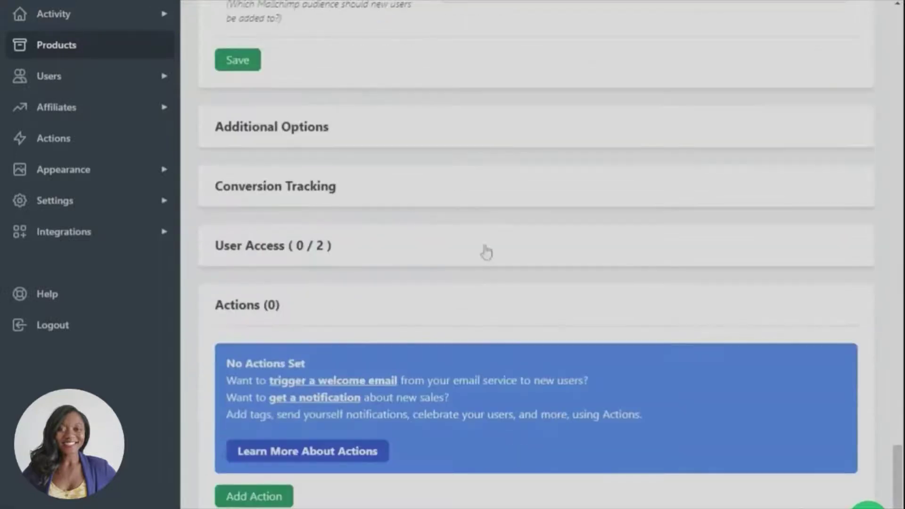
{"action": "scroll", "coordinate": [316, 279], "scroll_direction": "down", "scroll_amount": 2}
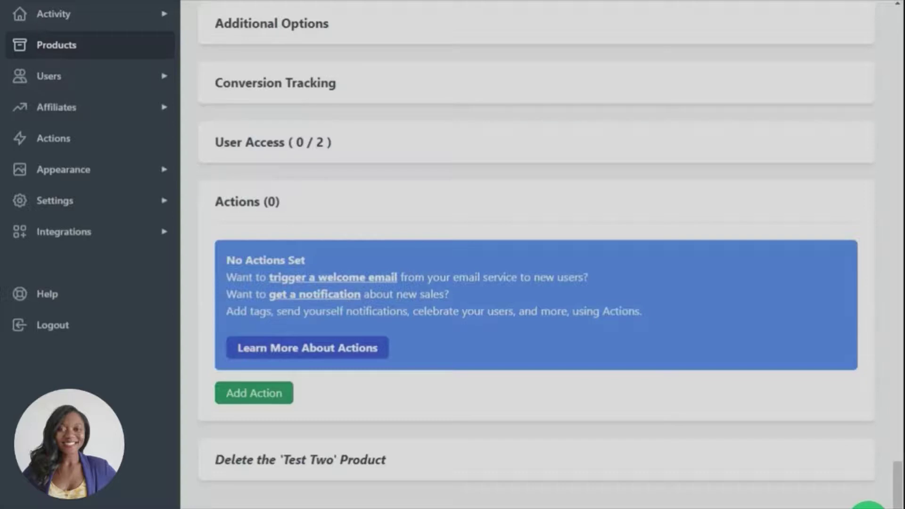
{"action": "left_click", "coordinate": [276, 396]}
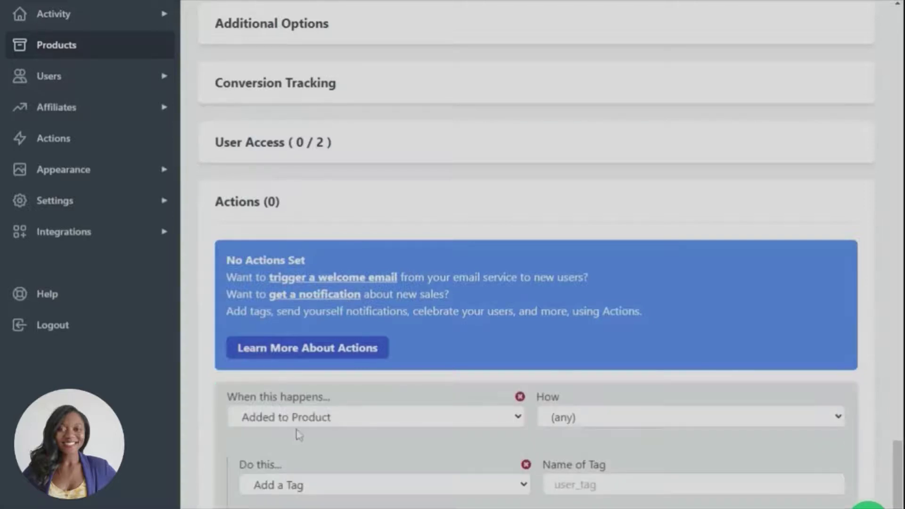
{"action": "scroll", "coordinate": [451, 434], "scroll_direction": "down", "scroll_amount": 2}
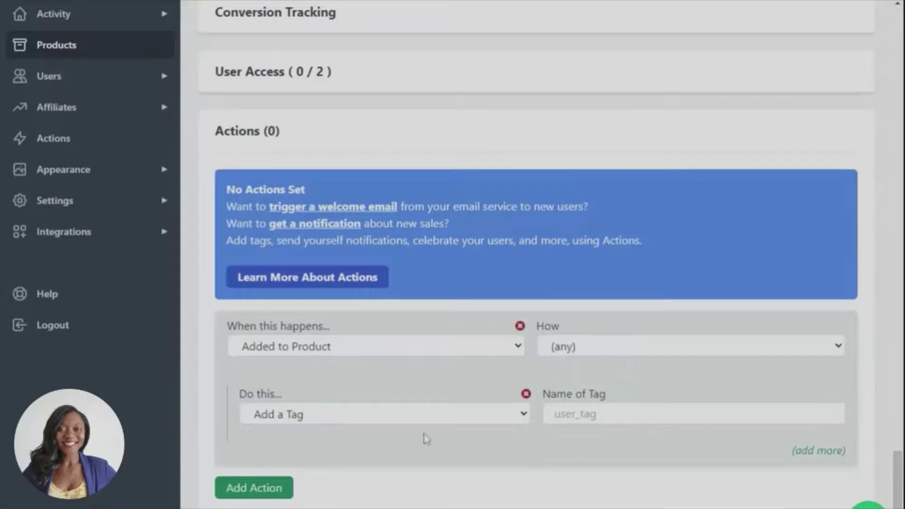
{"action": "left_click", "coordinate": [565, 414]}
{"action": "type", "text": "T"}
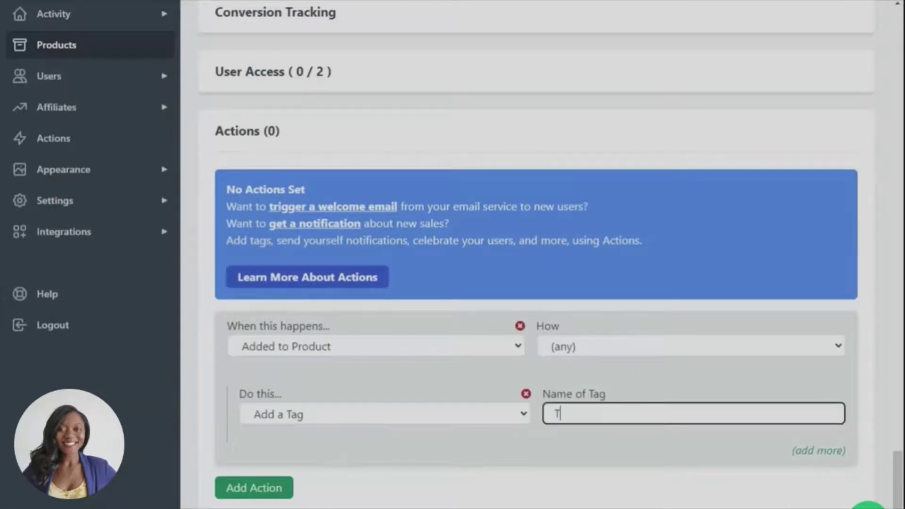
{"action": "type", "text": "est Two Member"}
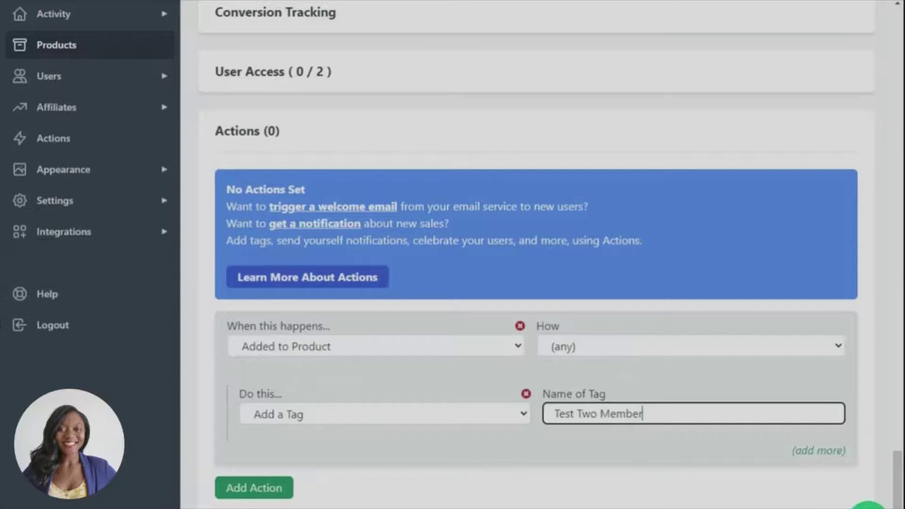
{"action": "left_click_drag", "start_coordinate": [643, 413], "coordinate": [530, 412]}
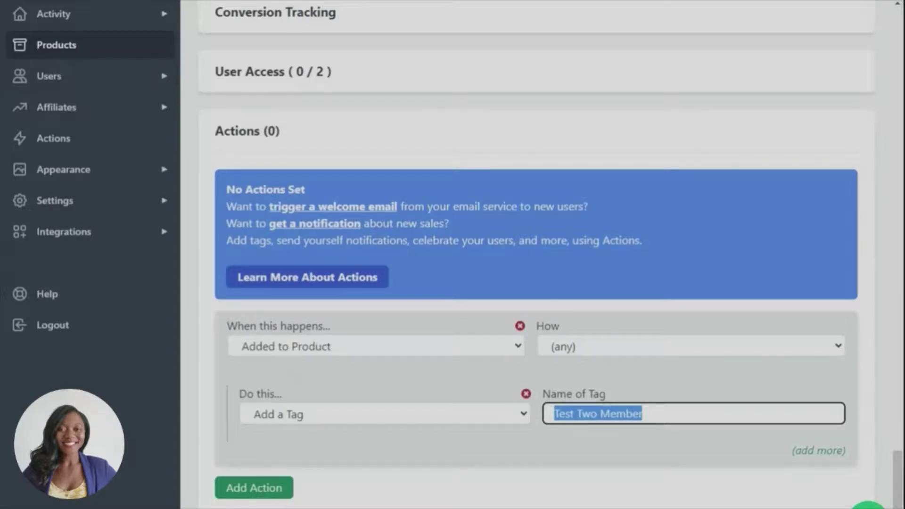
{"action": "scroll", "coordinate": [536, 254], "scroll_direction": "down", "scroll_amount": 2}
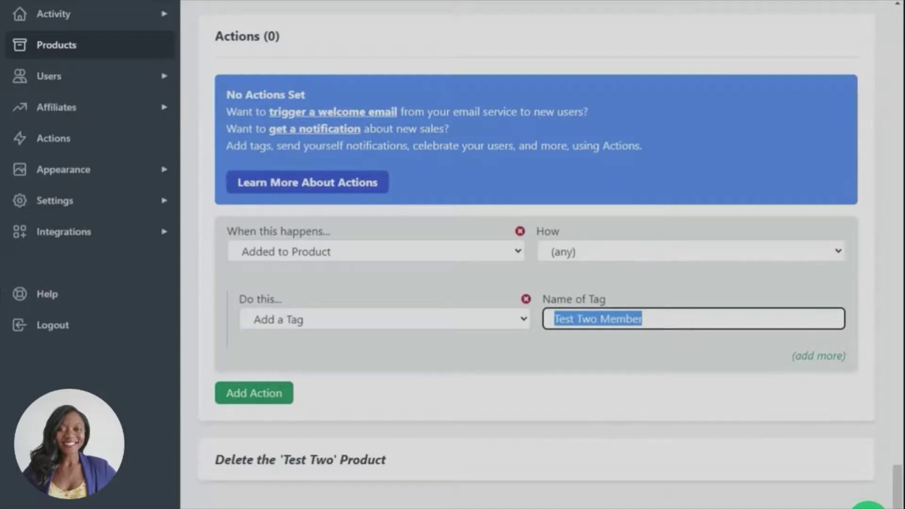
{"action": "scroll", "coordinate": [589, 426], "scroll_direction": "up", "scroll_amount": 2}
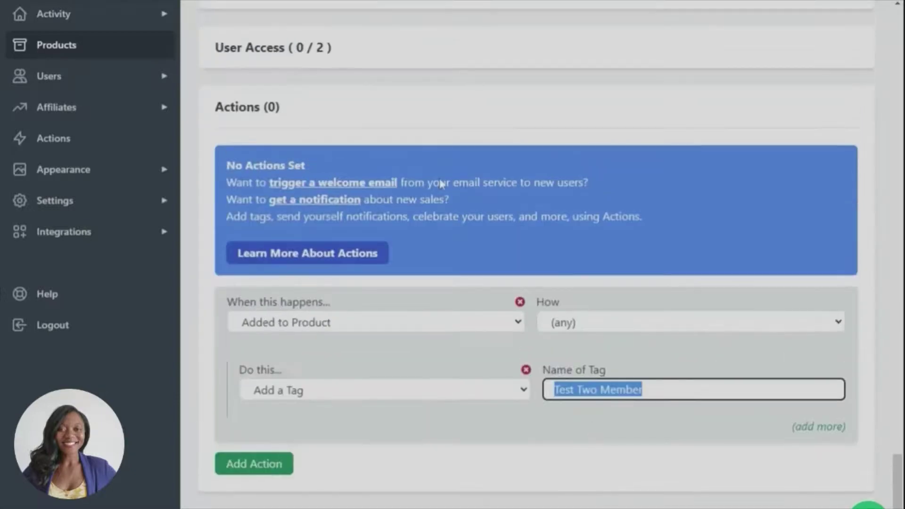
Step: Collapse the Actions and Sign Up Options sections and go back to the beginning of the product page
{"action": "left_click", "coordinate": [384, 102]}
{"action": "scroll", "coordinate": [447, 215], "scroll_direction": "up", "scroll_amount": 7}
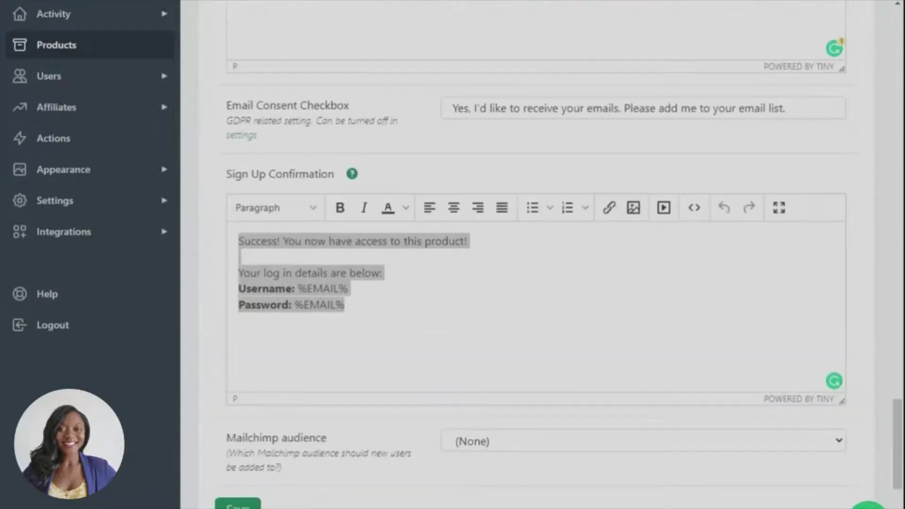
{"action": "scroll", "coordinate": [473, 442], "scroll_direction": "up", "scroll_amount": 17}
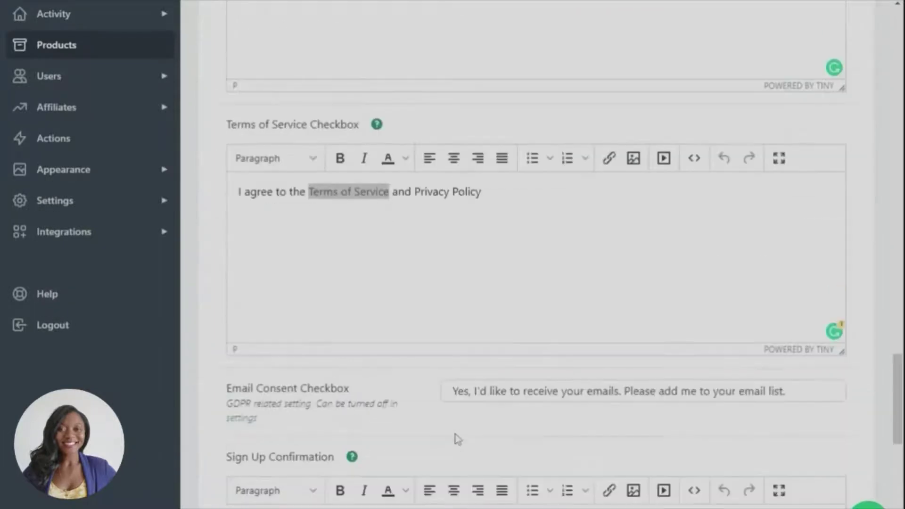
{"action": "scroll", "coordinate": [455, 438], "scroll_direction": "up", "scroll_amount": 12}
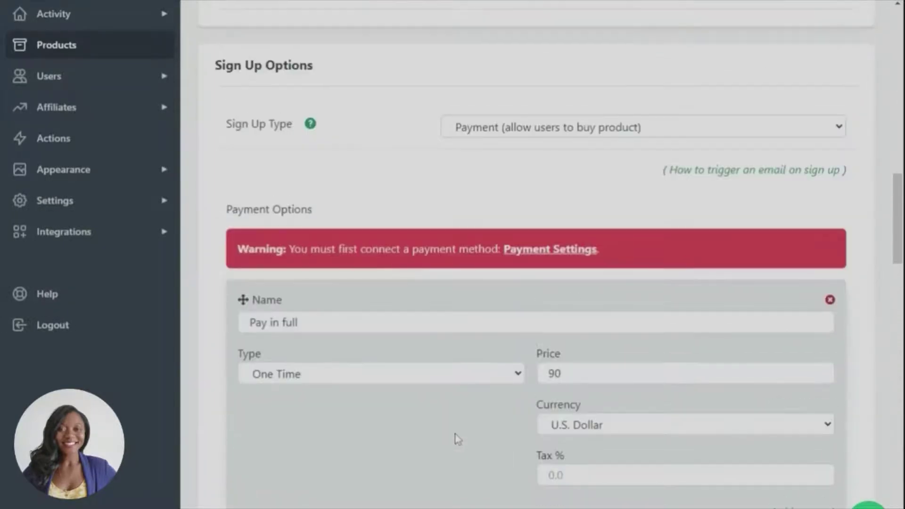
{"action": "left_click", "coordinate": [390, 65]}
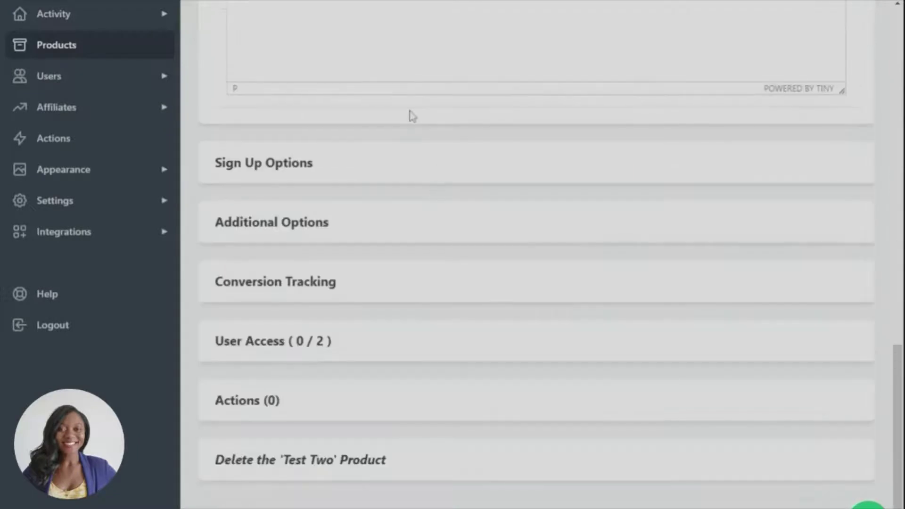
{"action": "scroll", "coordinate": [444, 208], "scroll_direction": "up", "scroll_amount": 7}
{"action": "scroll", "coordinate": [446, 212], "scroll_direction": "up", "scroll_amount": 12}
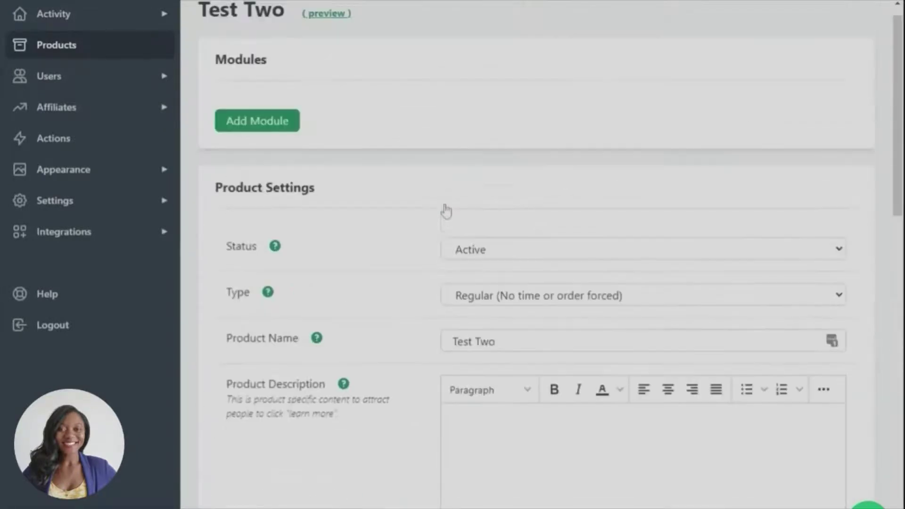
Step: Review the product name, image and overview text settings, and reopen Sign Up Options to check the promo text field
{"action": "left_click_drag", "start_coordinate": [497, 341], "coordinate": [419, 342]}
{"action": "scroll", "coordinate": [487, 356], "scroll_direction": "down", "scroll_amount": 6}
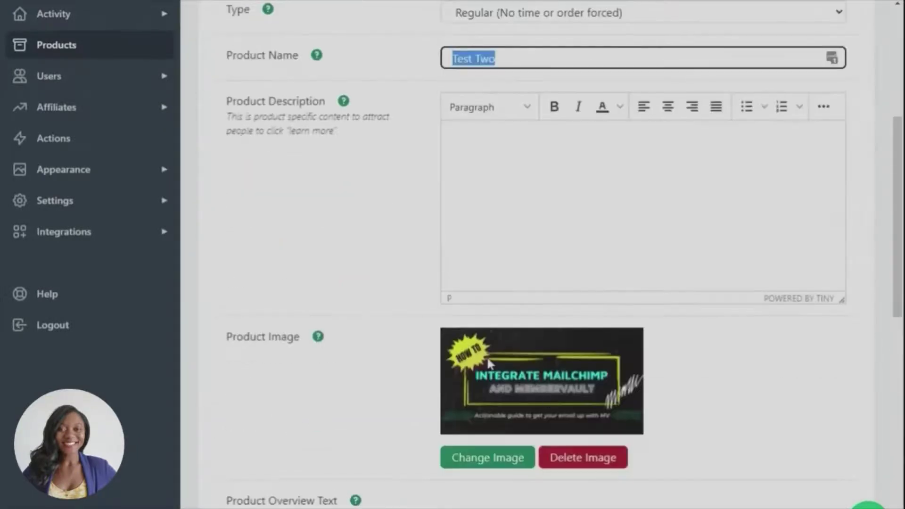
{"action": "scroll", "coordinate": [561, 391], "scroll_direction": "down", "scroll_amount": 13}
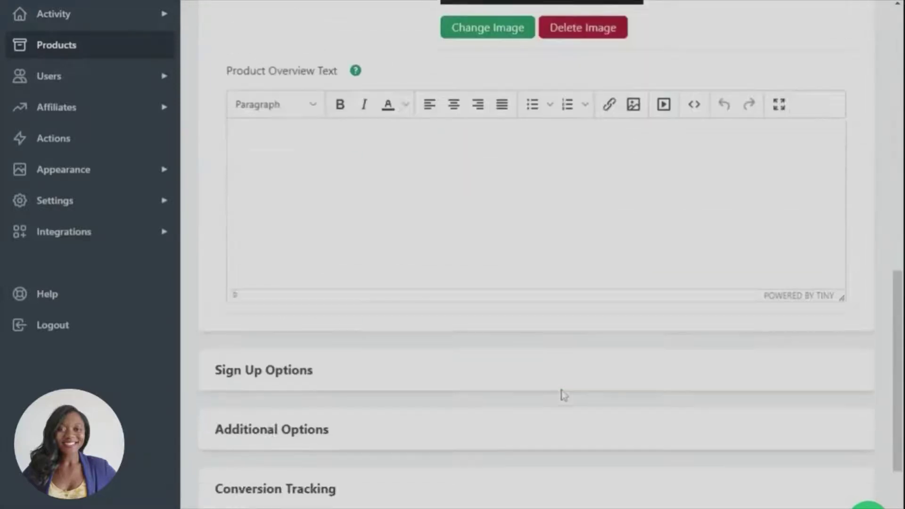
{"action": "scroll", "coordinate": [335, 299], "scroll_direction": "up", "scroll_amount": 4}
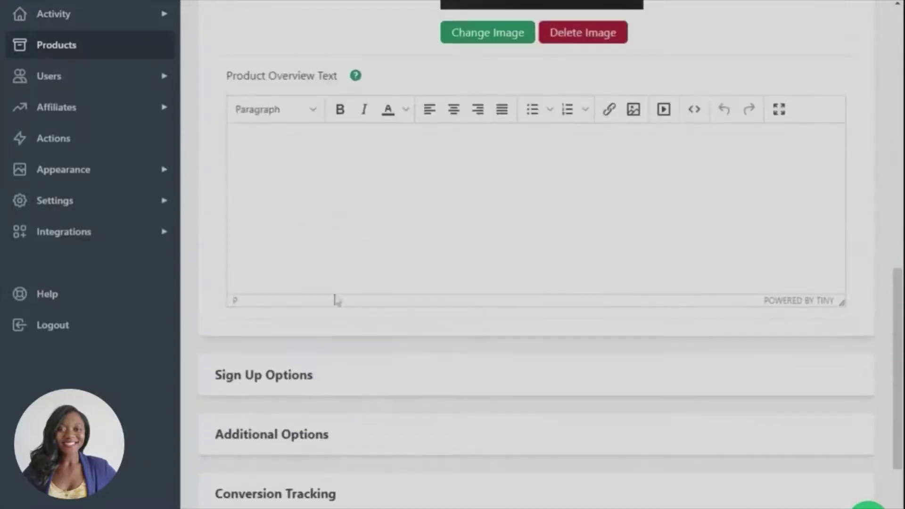
{"action": "left_click", "coordinate": [316, 377]}
{"action": "scroll", "coordinate": [455, 372], "scroll_direction": "down", "scroll_amount": 9}
{"action": "scroll", "coordinate": [454, 371], "scroll_direction": "down", "scroll_amount": 14}
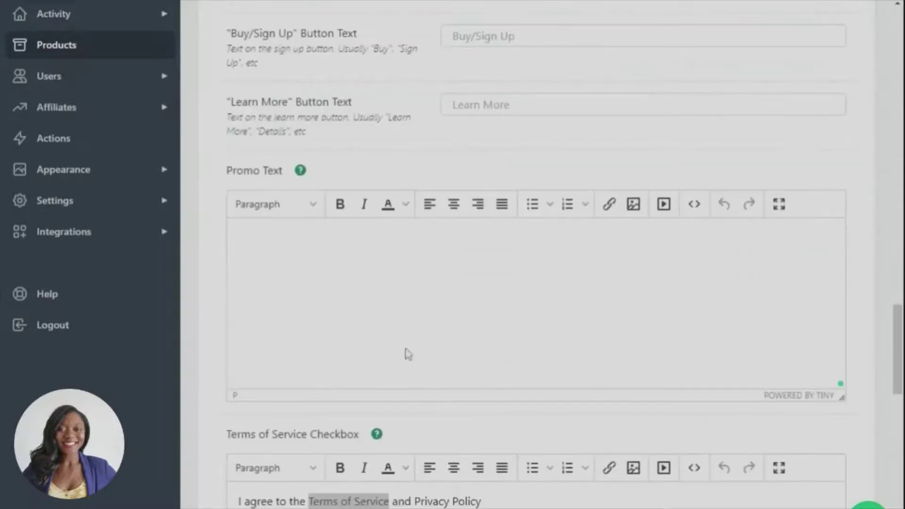
{"action": "left_click", "coordinate": [370, 274]}
{"action": "scroll", "coordinate": [503, 279], "scroll_direction": "up", "scroll_amount": 20}
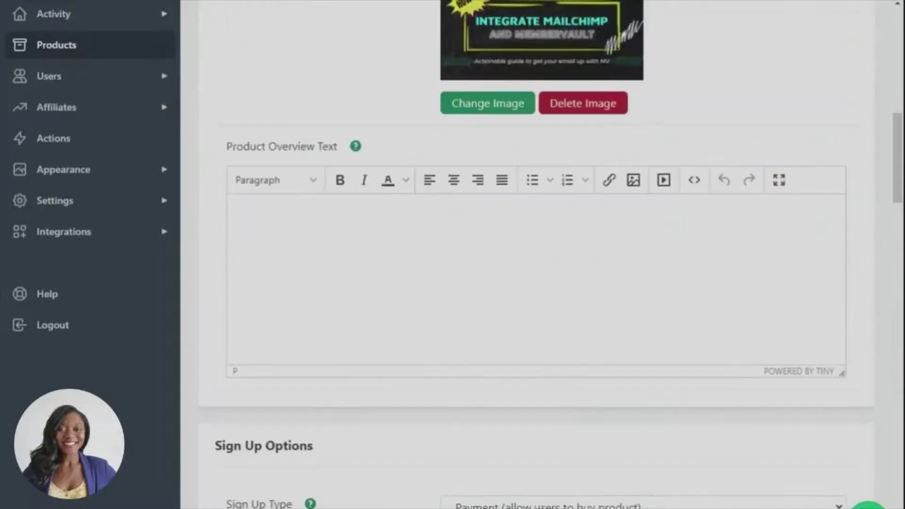
{"action": "scroll", "coordinate": [503, 279], "scroll_direction": "up", "scroll_amount": 5}
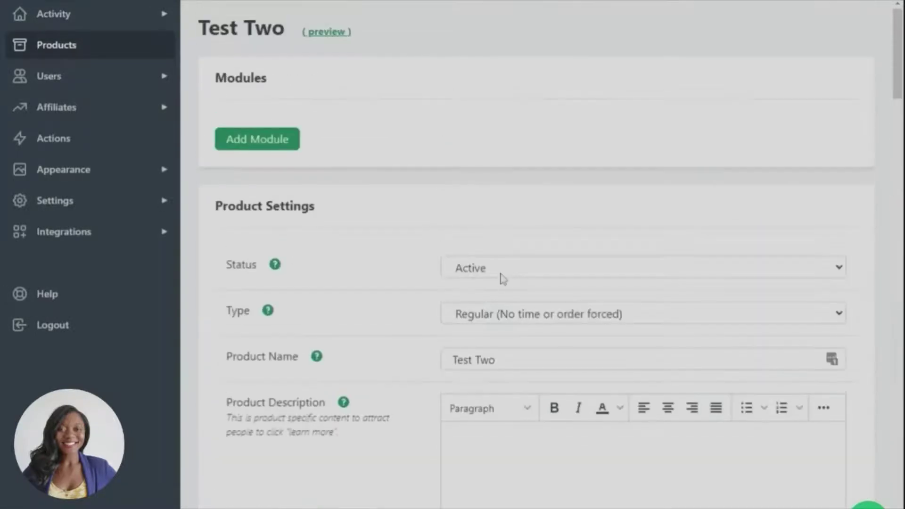
Step: Add a module titled "Introduction" to the Test Two product
{"action": "left_click", "coordinate": [252, 140]}
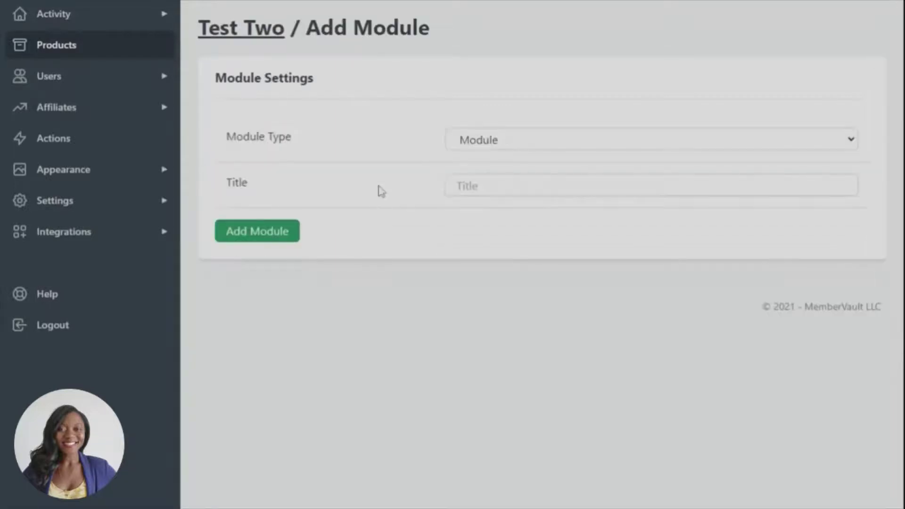
{"action": "type", "text": "Intro"}
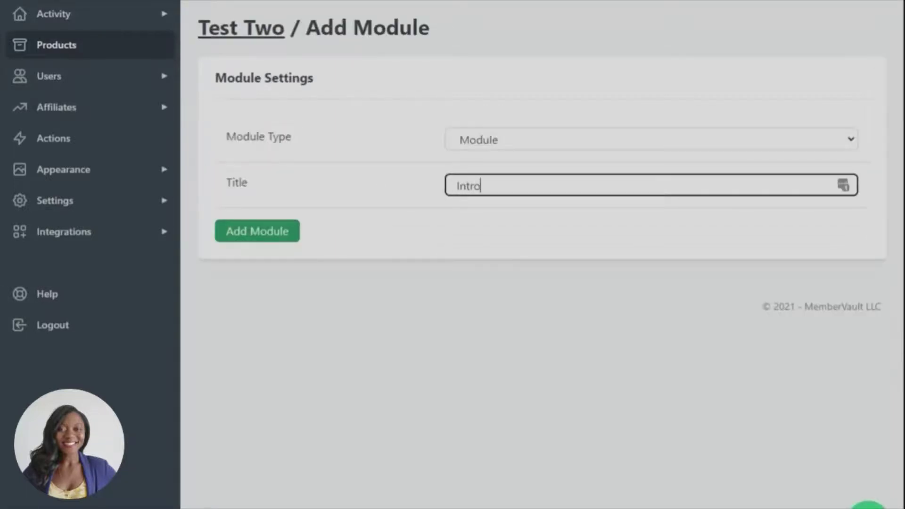
{"action": "type", "text": "duction"}
{"action": "left_click", "coordinate": [238, 236]}
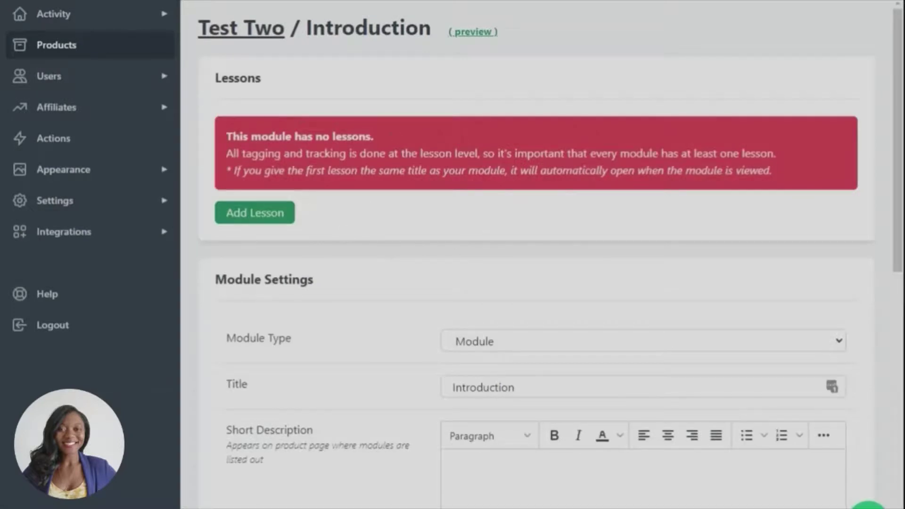
Step: Add a lesson titled "Introduction" to the Introduction module
{"action": "left_click", "coordinate": [262, 214]}
{"action": "left_click", "coordinate": [467, 139]}
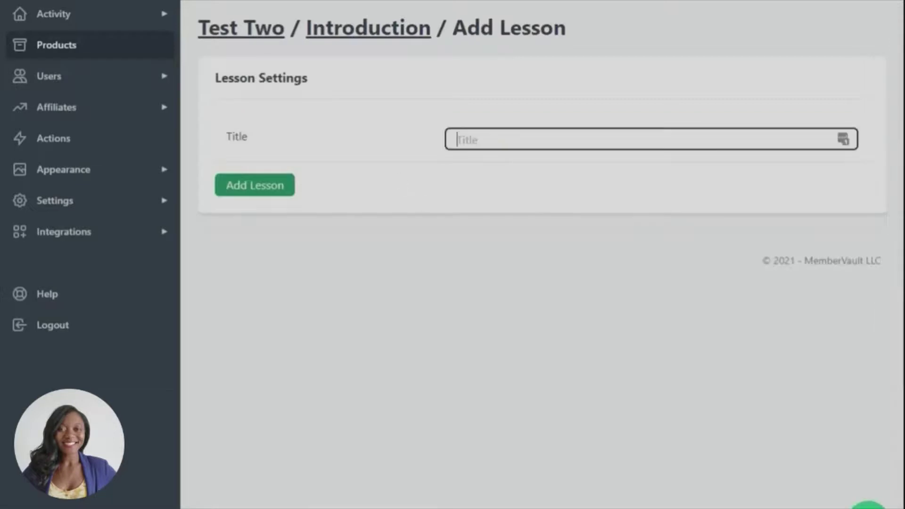
{"action": "type", "text": "Introduction"}
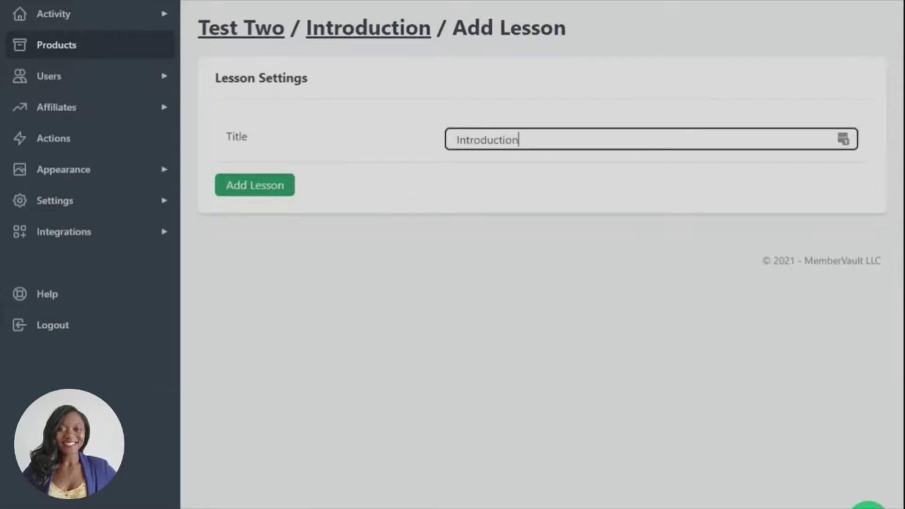
{"action": "left_click", "coordinate": [283, 191]}
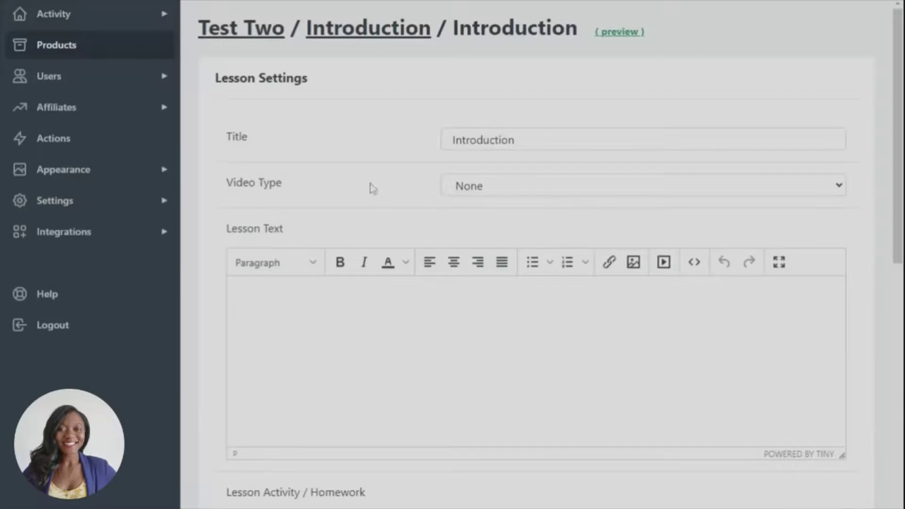
Step: Examine the lesson's text, activity/homework, files and quiz question areas
{"action": "left_click", "coordinate": [306, 307]}
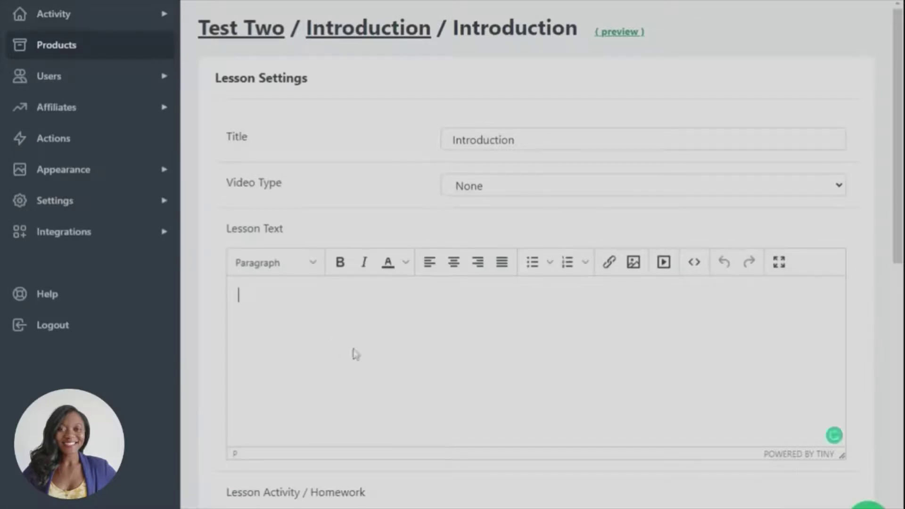
{"action": "scroll", "coordinate": [354, 351], "scroll_direction": "down", "scroll_amount": 5}
{"action": "left_click", "coordinate": [339, 303]}
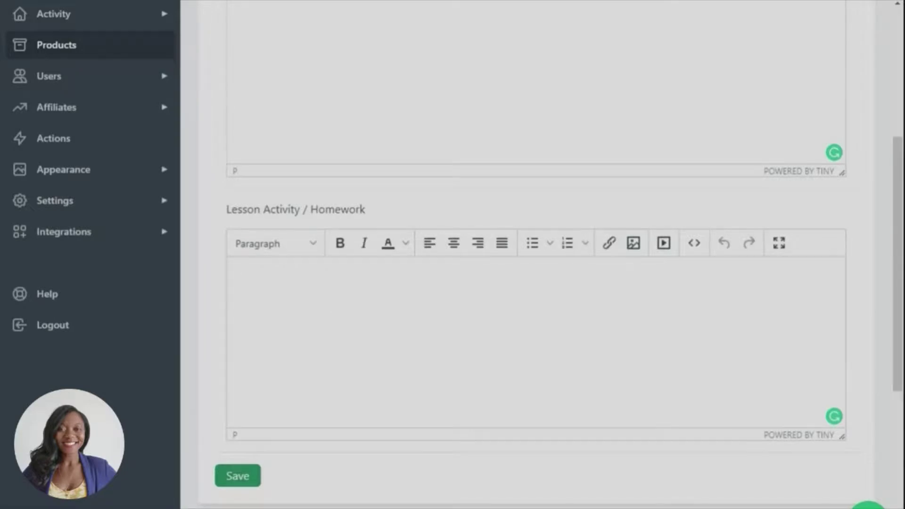
{"action": "scroll", "coordinate": [339, 307], "scroll_direction": "down", "scroll_amount": 5}
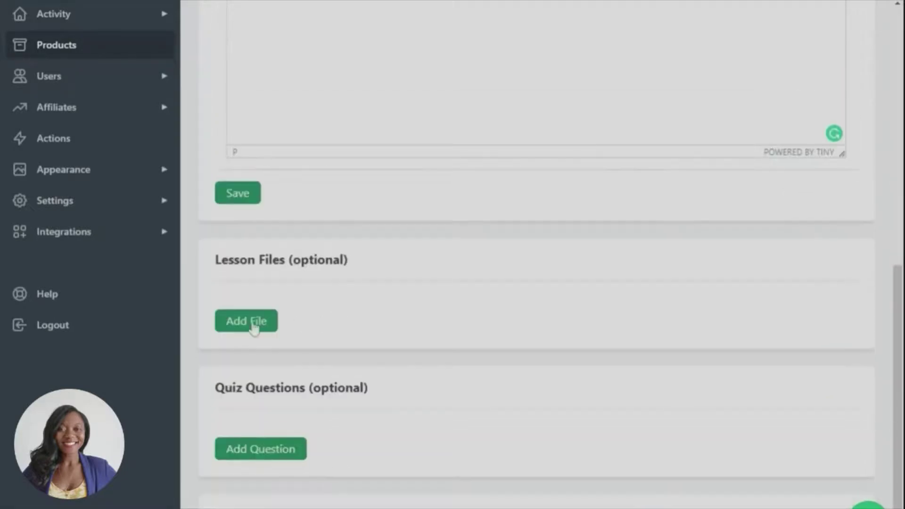
{"action": "scroll", "coordinate": [396, 414], "scroll_direction": "up", "scroll_amount": 10}
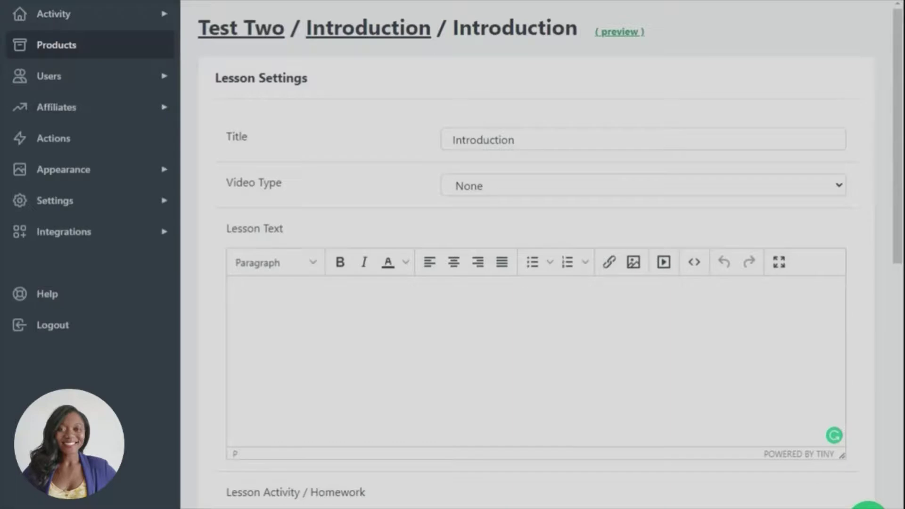
Step: Try the muse.ai video type for the Introduction lesson and switch the video type to Other
{"action": "left_click", "coordinate": [518, 200]}
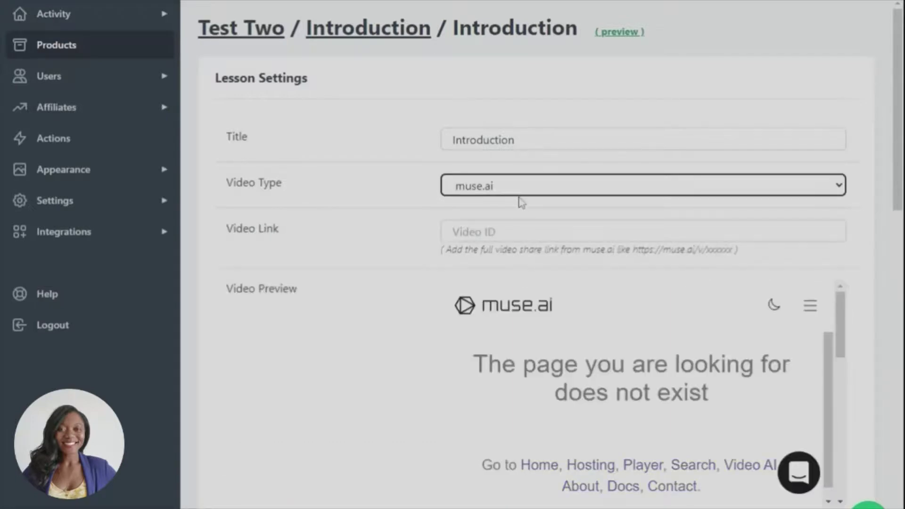
{"action": "key", "text": "Tab"}
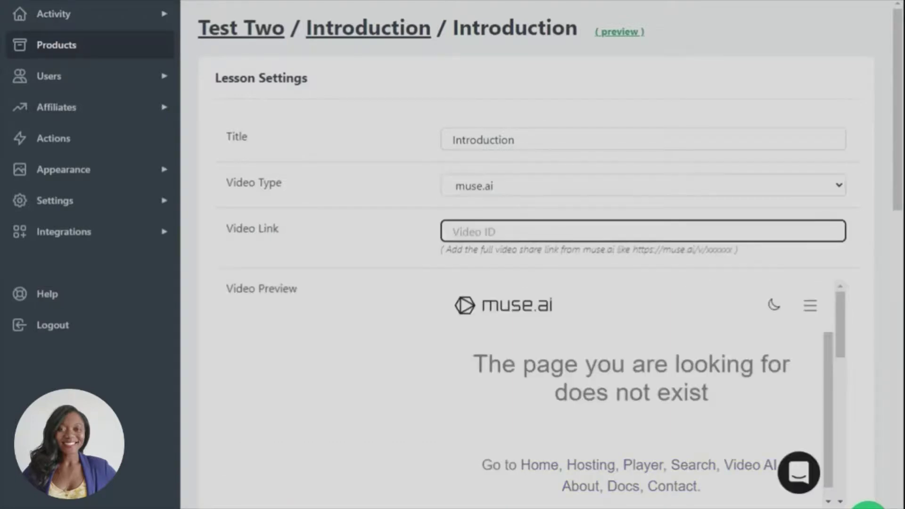
{"action": "left_click", "coordinate": [511, 207]}
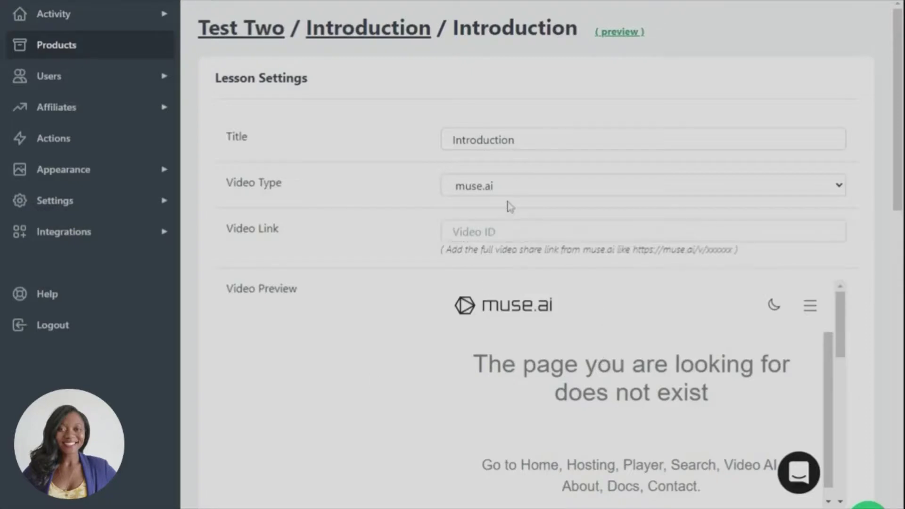
{"action": "left_click", "coordinate": [493, 264]}
{"action": "left_click", "coordinate": [513, 193]}
{"action": "left_click", "coordinate": [485, 265]}
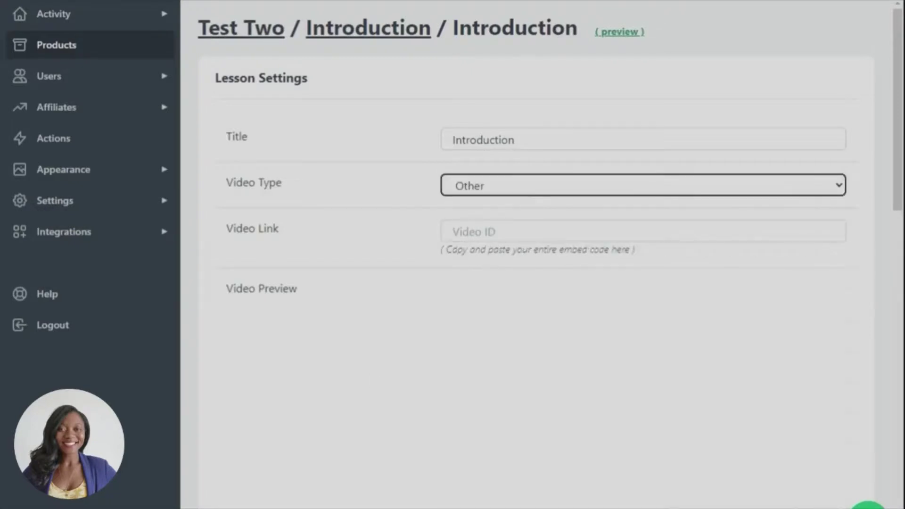
Step: Look over the Introduction lesson's embed code field and set its video type to None
{"action": "left_click", "coordinate": [542, 224]}
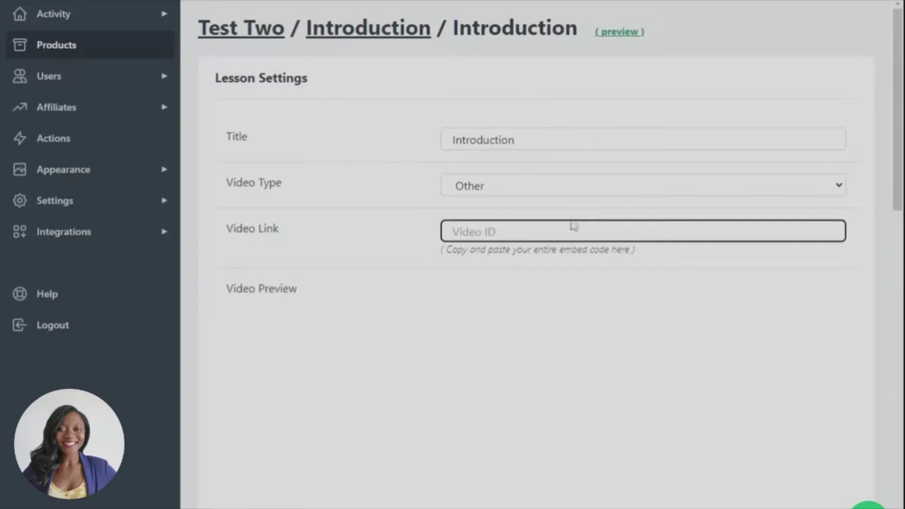
{"action": "scroll", "coordinate": [352, 345], "scroll_direction": "down", "scroll_amount": 6}
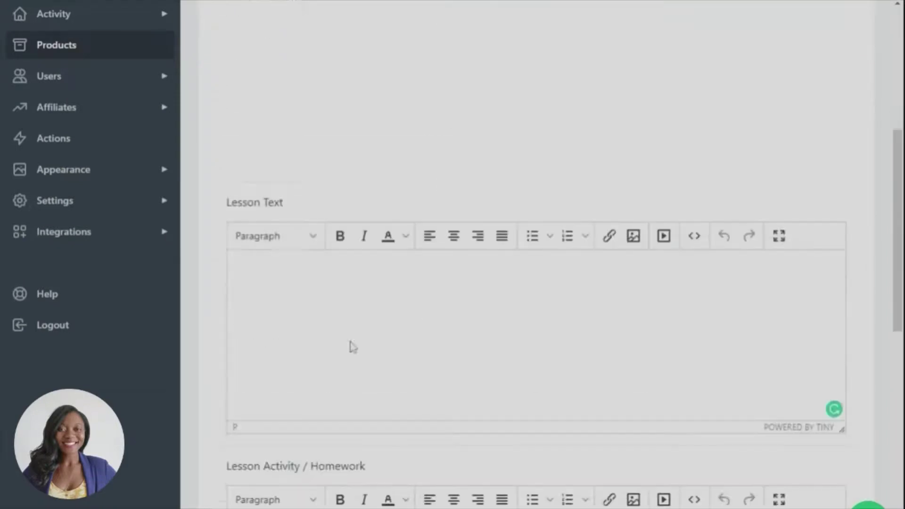
{"action": "scroll", "coordinate": [278, 290], "scroll_direction": "up", "scroll_amount": 6}
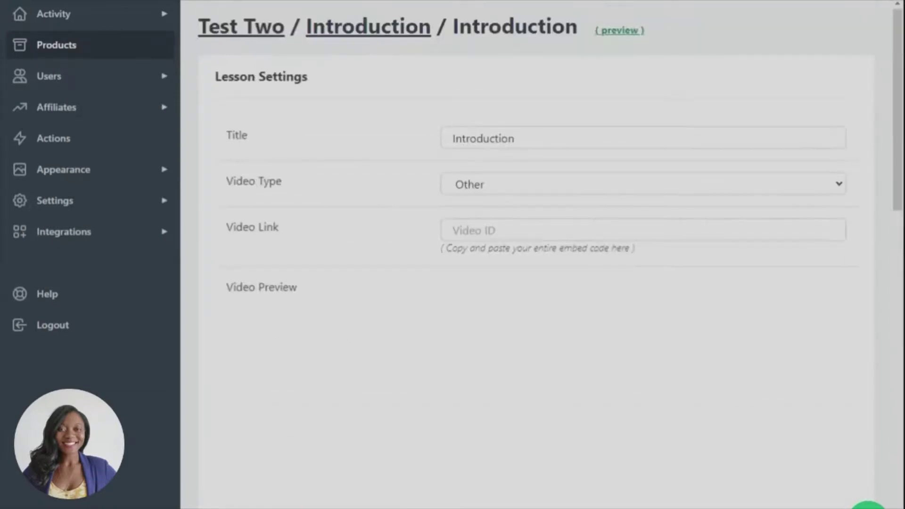
{"action": "left_click", "coordinate": [504, 203]}
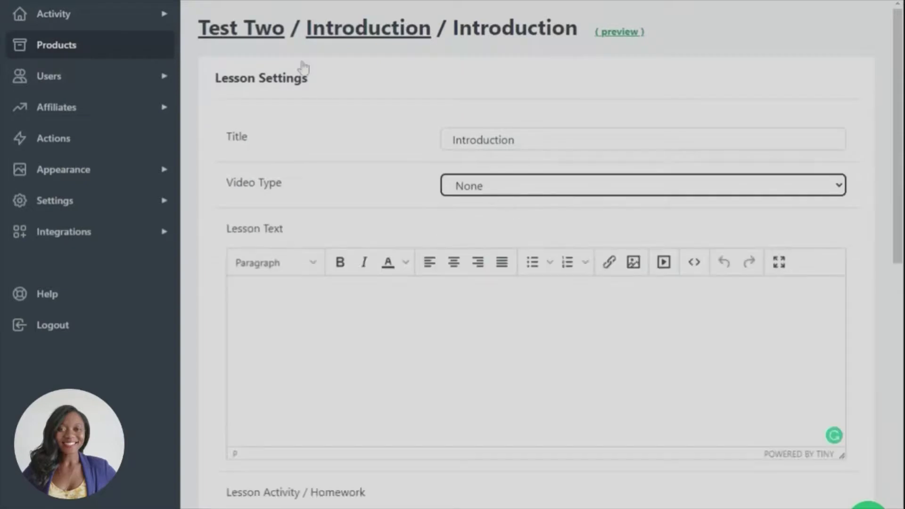
Step: Add a second lesson titled "What to expect" to the Introduction module
{"action": "left_click", "coordinate": [375, 37]}
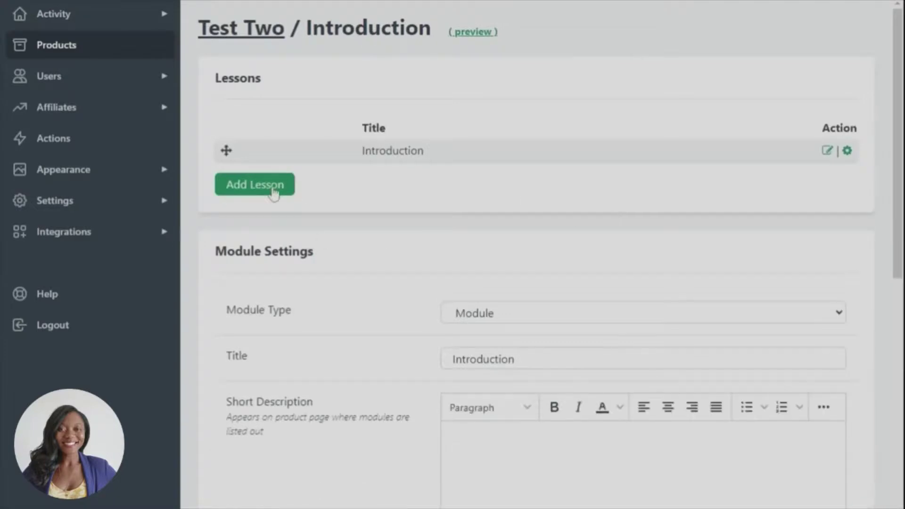
{"action": "left_click", "coordinate": [273, 191]}
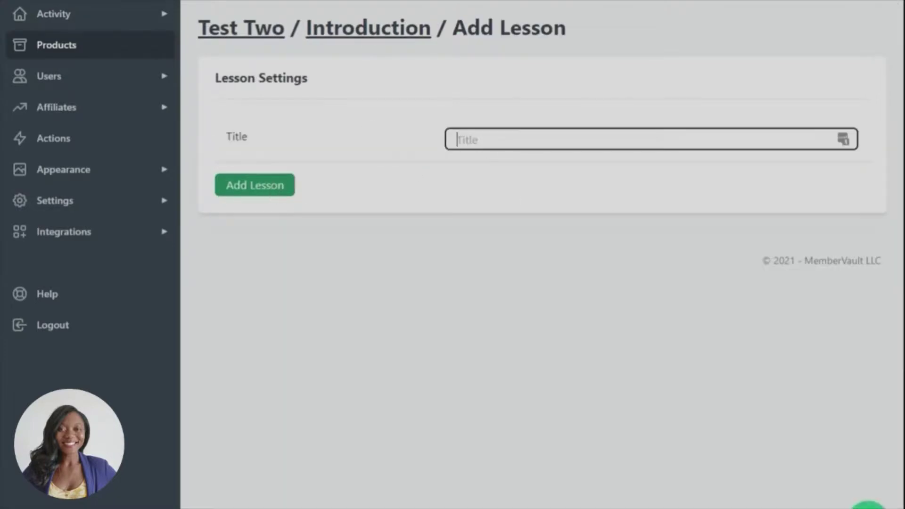
{"action": "type", "text": "What to expect"}
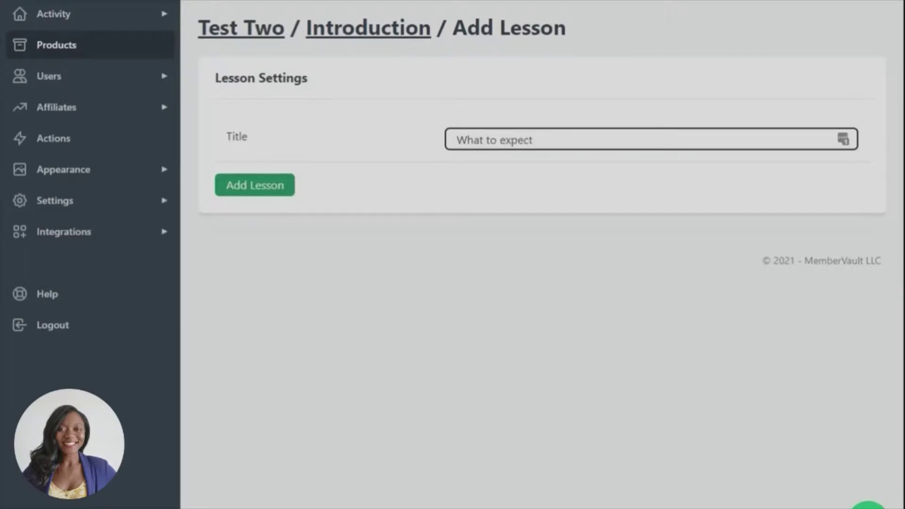
{"action": "left_click", "coordinate": [233, 185]}
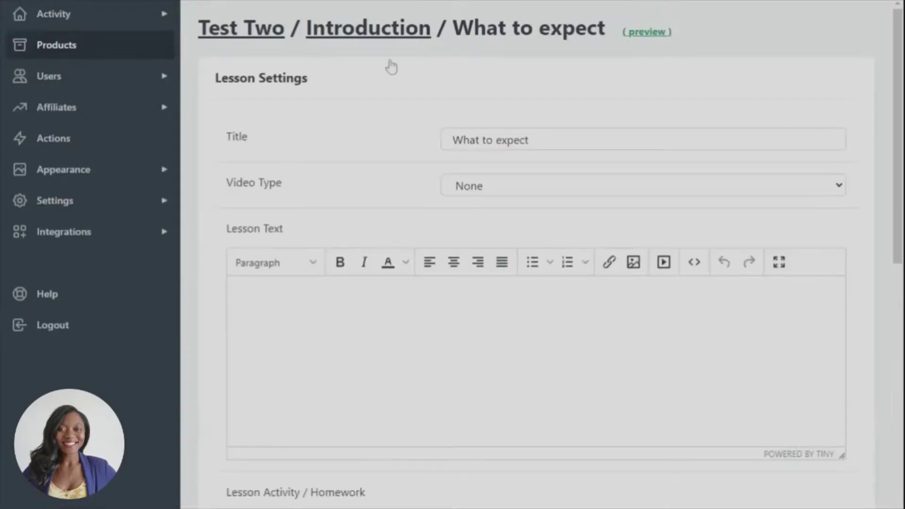
Step: Try placing the "What to expect" lesson before the Introduction lesson and restore the original lesson order
{"action": "left_click", "coordinate": [367, 37]}
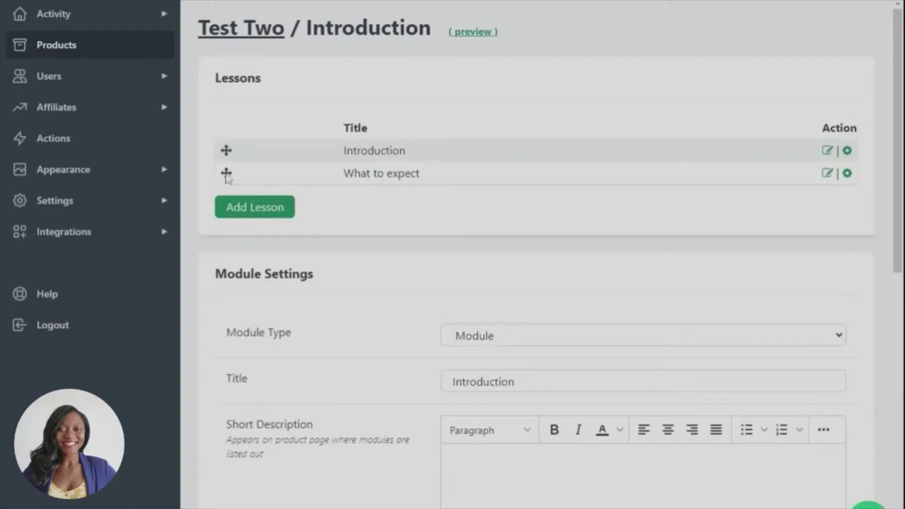
{"action": "left_click_drag", "start_coordinate": [228, 178], "coordinate": [220, 147]}
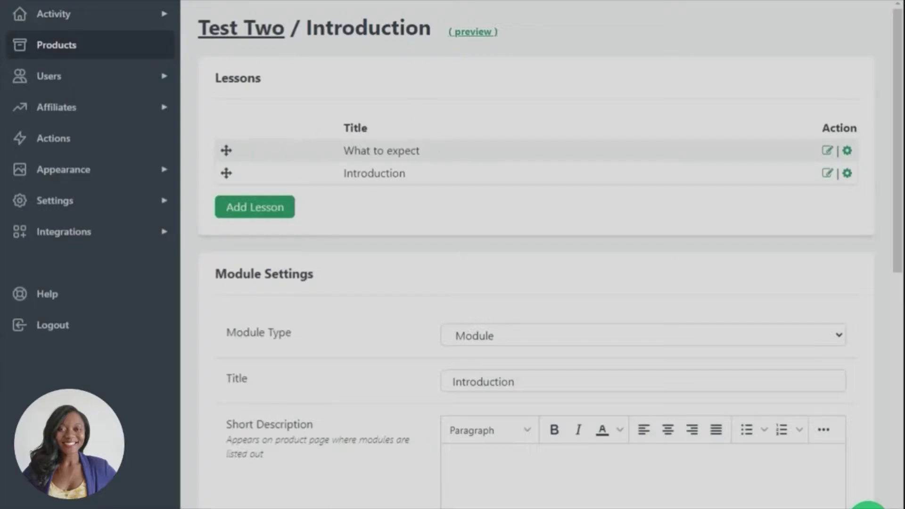
{"action": "mouse_move", "coordinate": [226, 173]}
{"action": "left_mouse_down"}
{"action": "mouse_move", "coordinate": [259, 163]}
{"action": "mouse_move", "coordinate": [228, 145]}
{"action": "mouse_move", "coordinate": [219, 160]}
{"action": "left_mouse_up"}
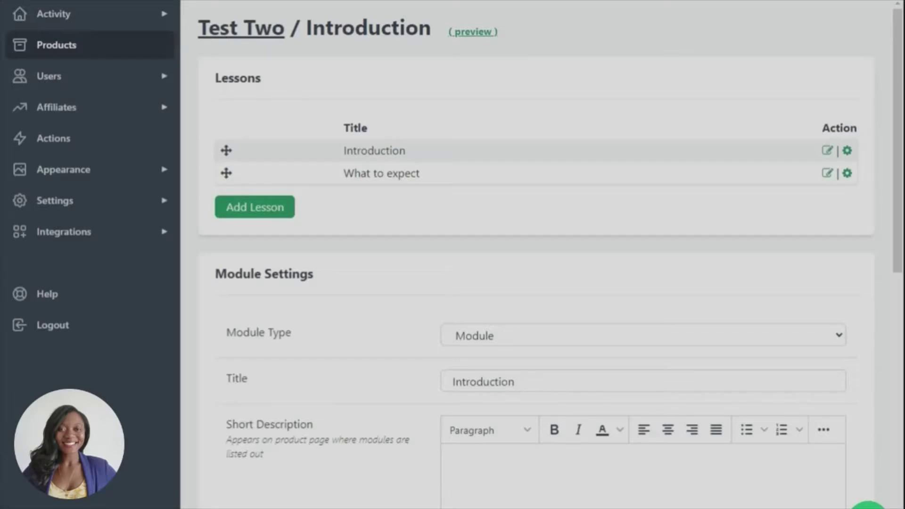
Step: Add a module titled "Module One" to the Test Two product and return to the product page
{"action": "left_click", "coordinate": [266, 36]}
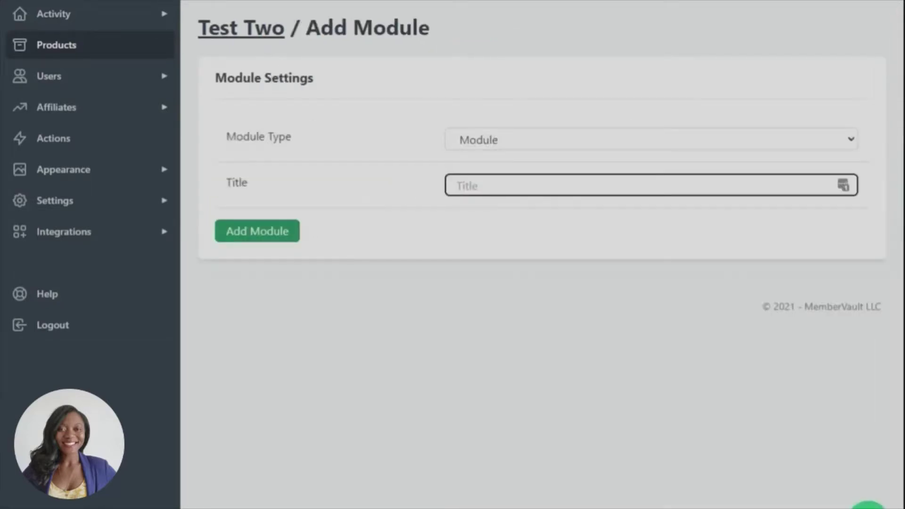
{"action": "type", "text": "Modi;e"}
{"action": "key", "text": "BackSpace"}
{"action": "key", "text": "BackSpace"}
{"action": "key", "text": "BackSpace"}
{"action": "type", "text": "le One"}
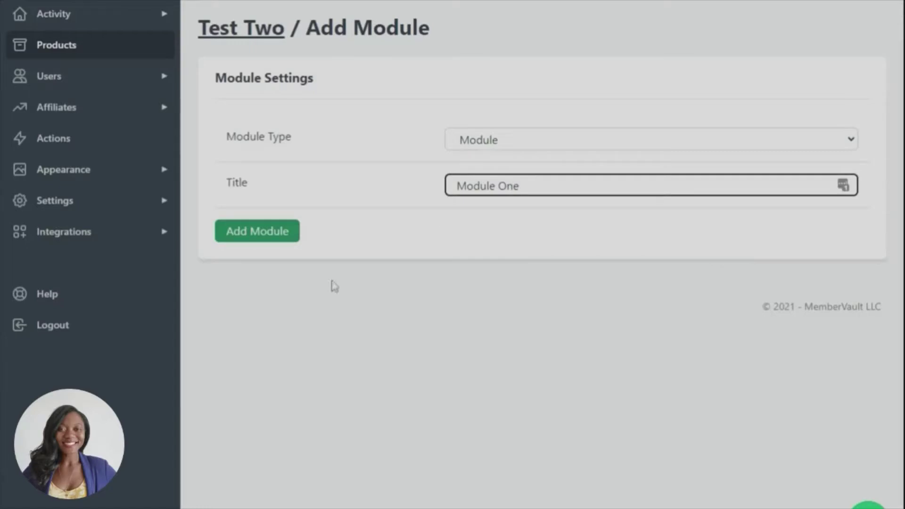
{"action": "left_click", "coordinate": [291, 241]}
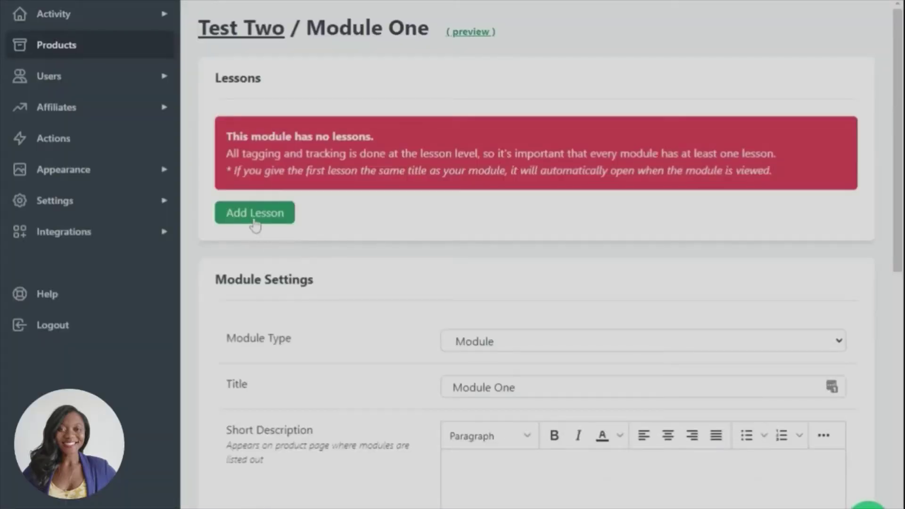
{"action": "left_click", "coordinate": [246, 32]}
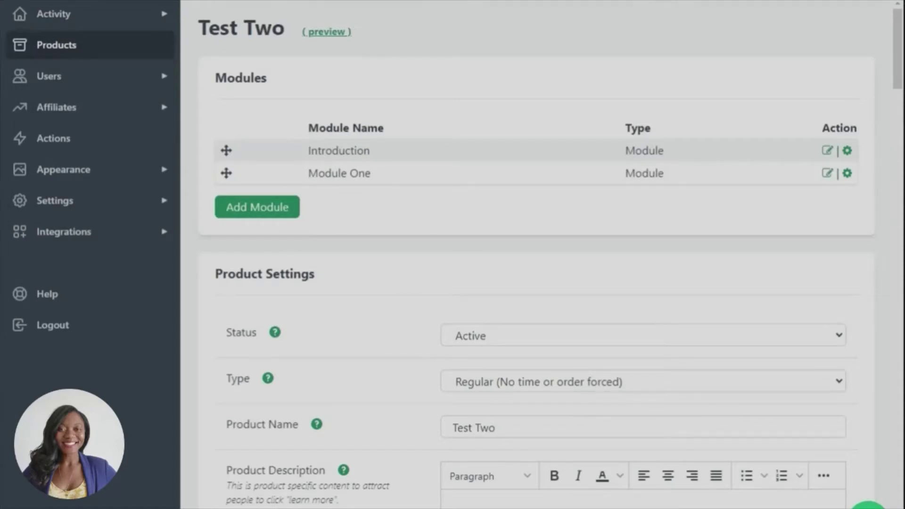
Step: View Test Two's details page in the marketplace preview and return to the available products
{"action": "key", "text": "ctrl+minus"}
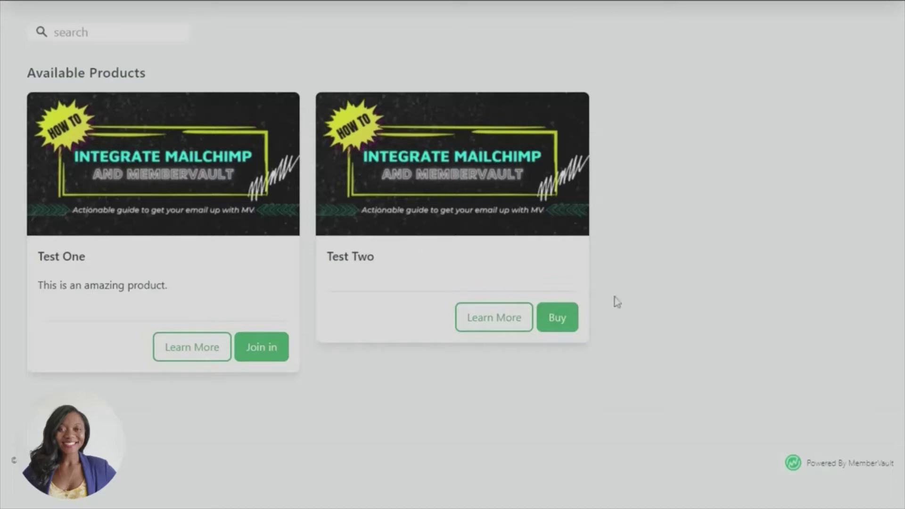
{"action": "left_click", "coordinate": [511, 320]}
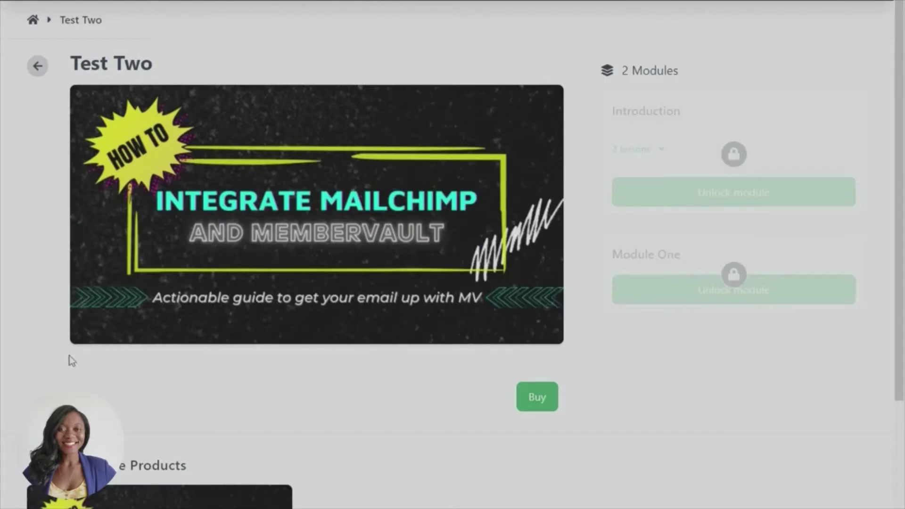
{"action": "double_click", "coordinate": [234, 379]}
{"action": "key", "text": "alt+Left"}
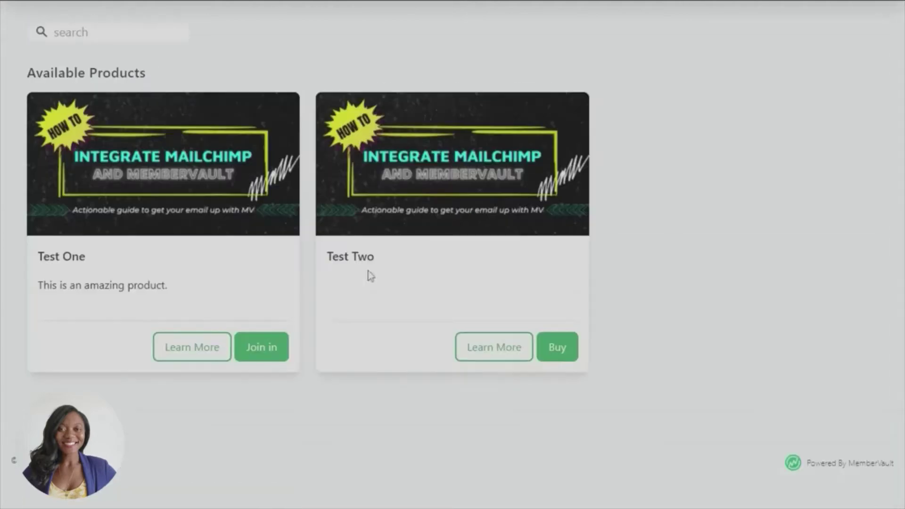
Step: Examine the Test Two purchase form's terms and email consent, payment options and personal information fields
{"action": "left_click", "coordinate": [562, 325]}
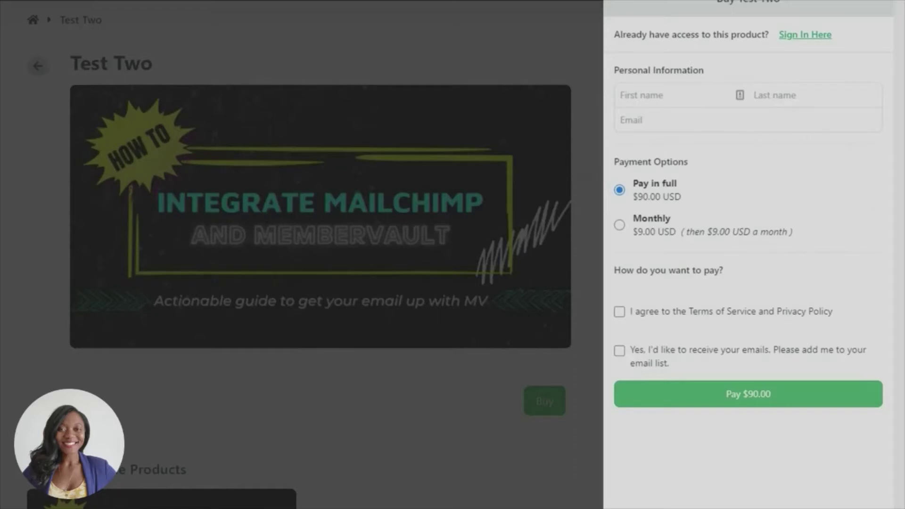
{"action": "left_click_drag", "start_coordinate": [640, 311], "coordinate": [833, 312]}
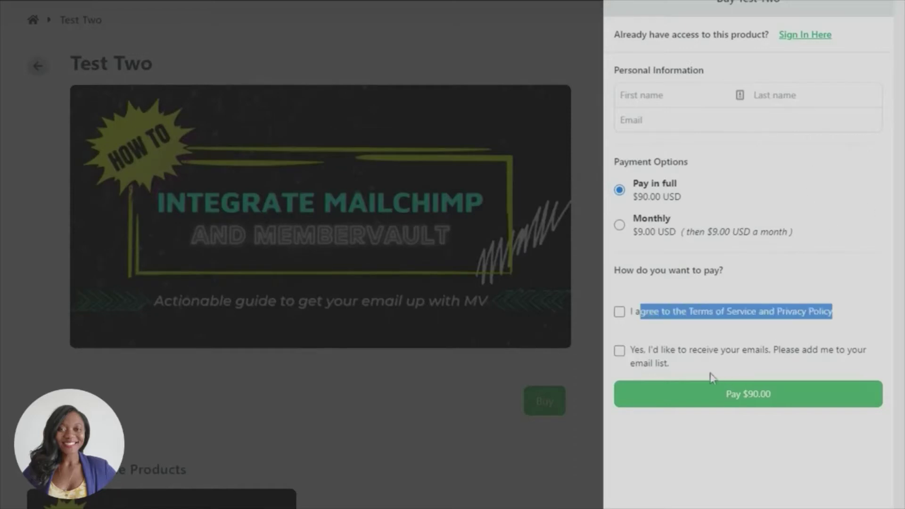
{"action": "left_click_drag", "start_coordinate": [701, 371], "coordinate": [630, 351]}
{"action": "left_click", "coordinate": [620, 226]}
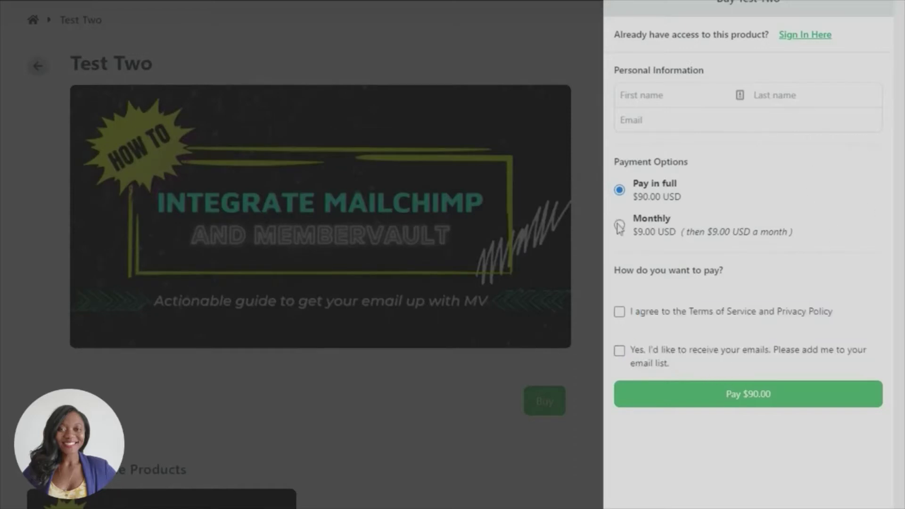
{"action": "left_click", "coordinate": [619, 189]}
{"action": "left_click_drag", "start_coordinate": [615, 162], "coordinate": [782, 250]}
{"action": "left_click_drag", "start_coordinate": [619, 70], "coordinate": [796, 95]}
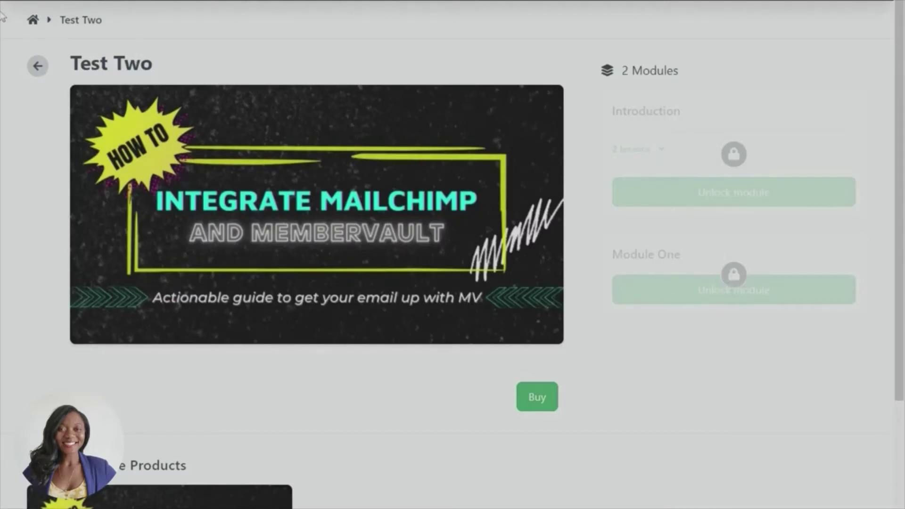
Step: Open the Test Two product from the admin product list and review its modules, settings and sign up options
{"action": "left_click", "coordinate": [31, 20]}
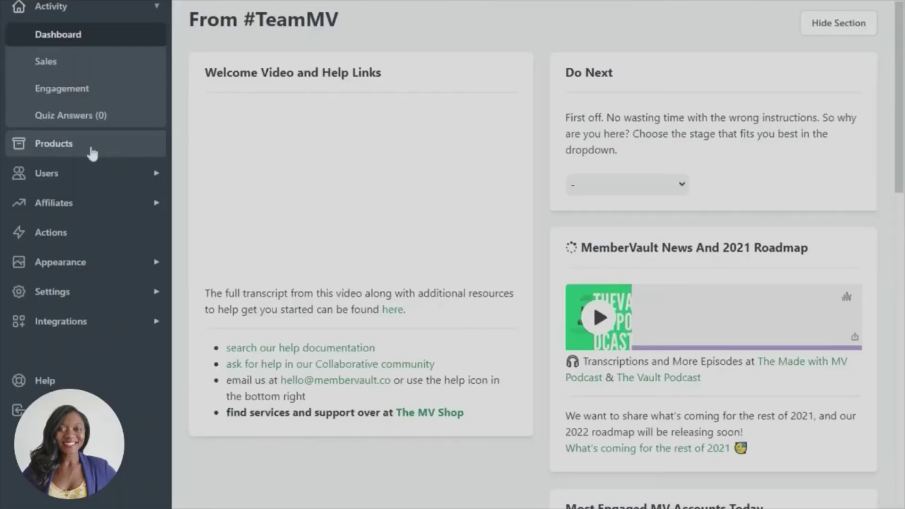
{"action": "left_click", "coordinate": [54, 144]}
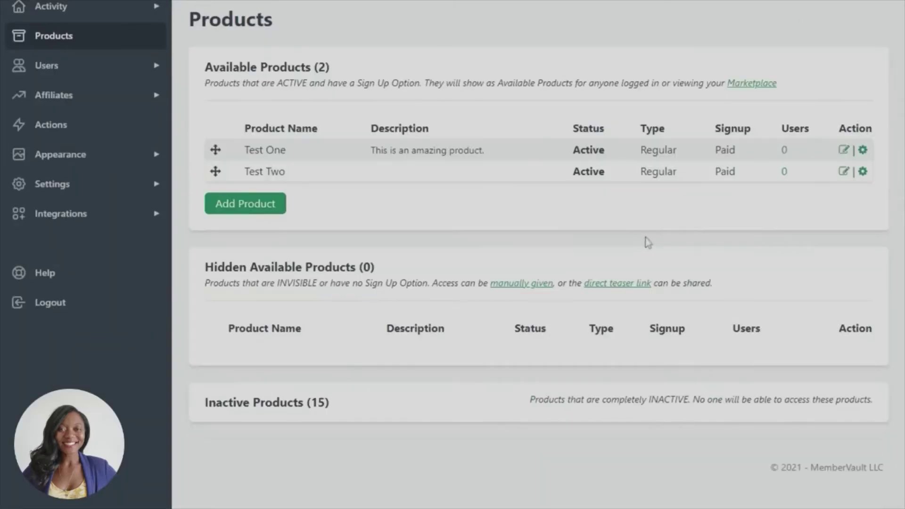
{"action": "left_click", "coordinate": [844, 172]}
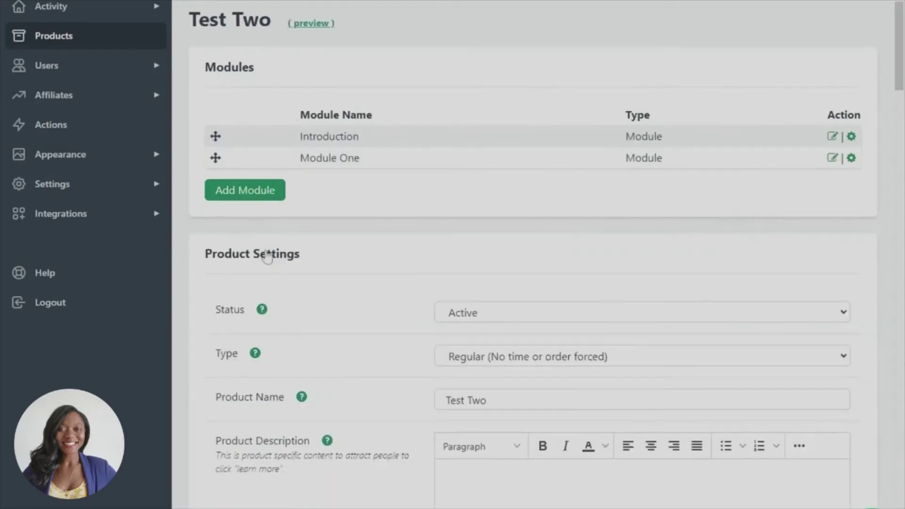
{"action": "scroll", "coordinate": [316, 263], "scroll_direction": "down", "scroll_amount": 20}
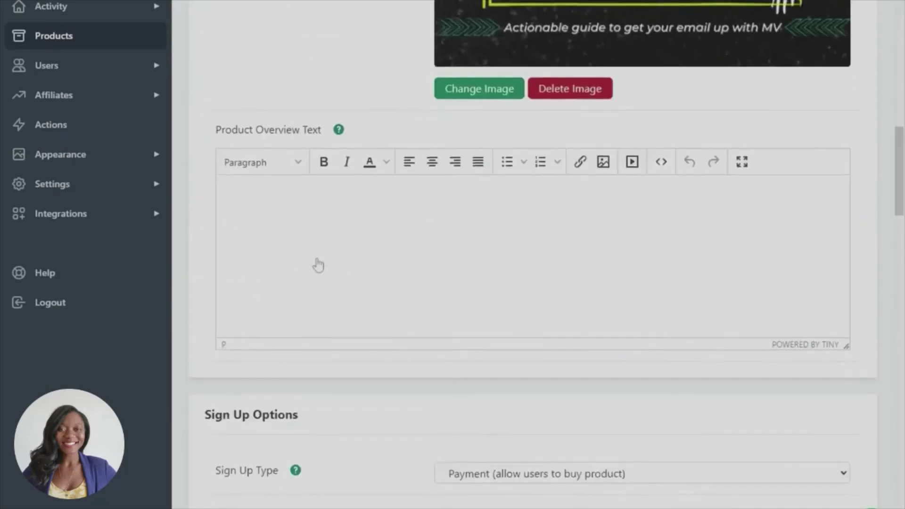
{"action": "scroll", "coordinate": [276, 152], "scroll_direction": "down", "scroll_amount": 20}
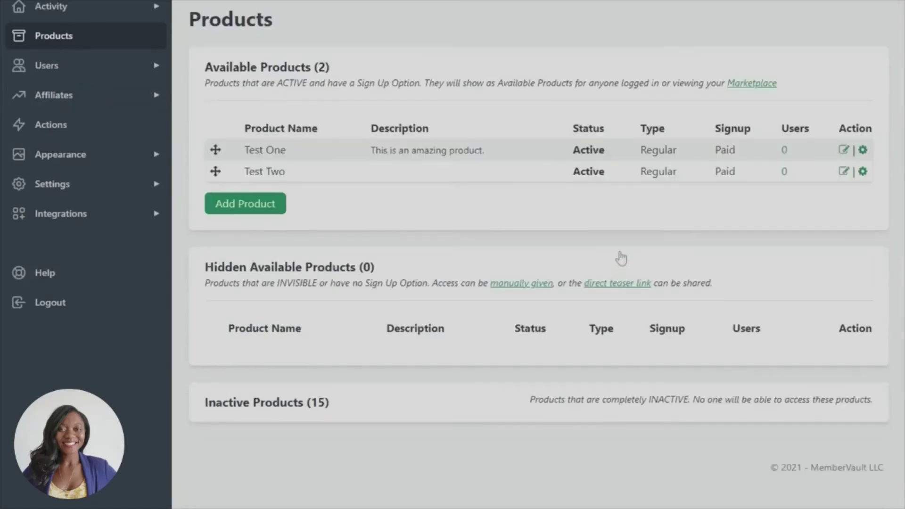
Step: Examine the product link, direct purchase link and one-click link in Test Two's options and close them
{"action": "left_click", "coordinate": [862, 172]}
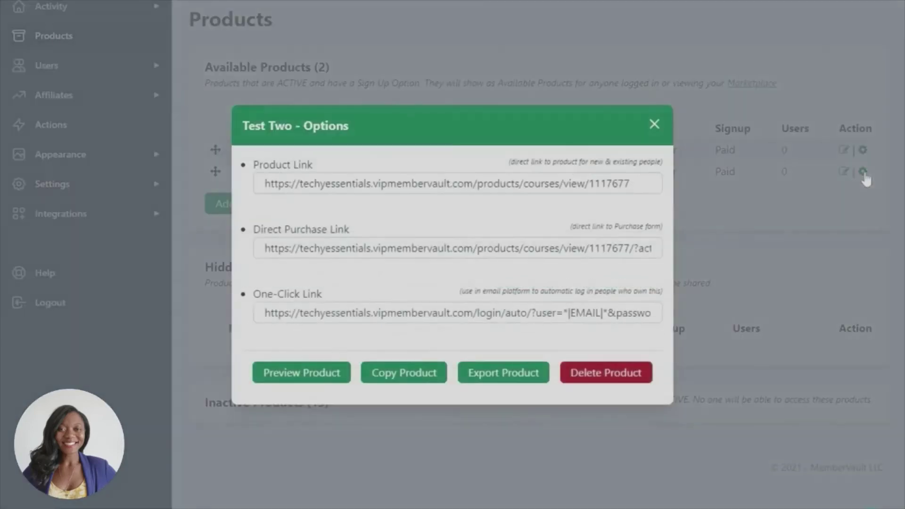
{"action": "left_click_drag", "start_coordinate": [325, 183], "coordinate": [574, 155]}
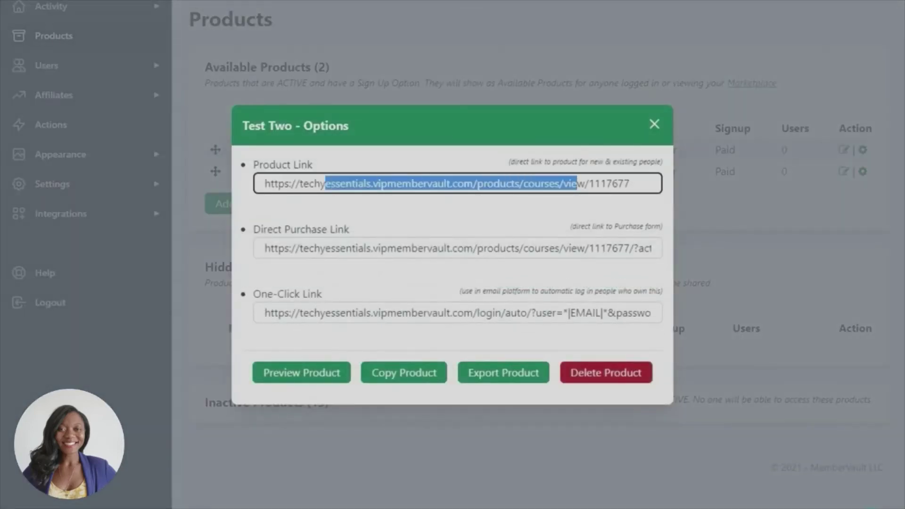
{"action": "left_click_drag", "start_coordinate": [431, 248], "coordinate": [571, 249]}
{"action": "left_click", "coordinate": [456, 312]}
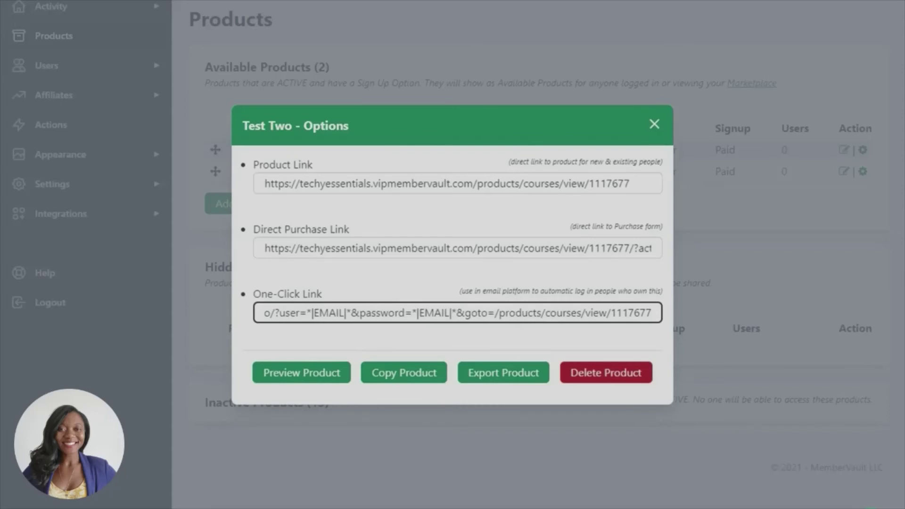
{"action": "left_click", "coordinate": [654, 124]}
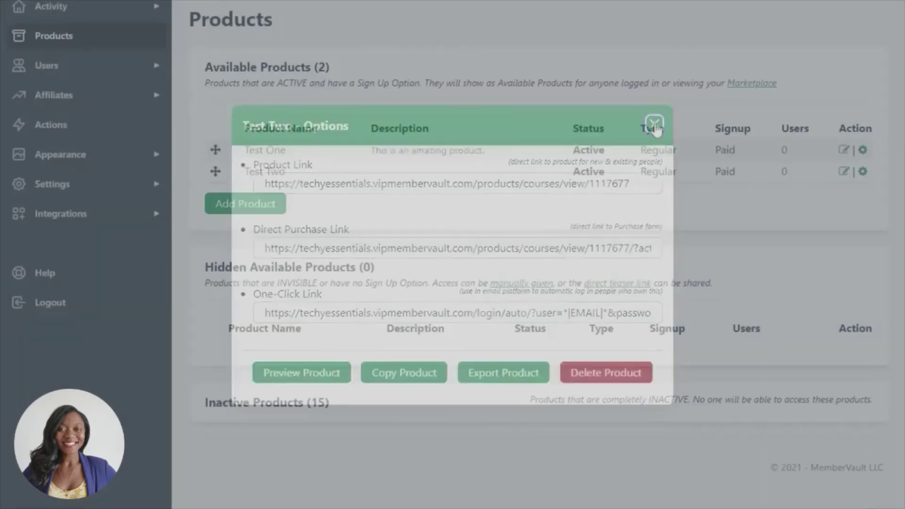